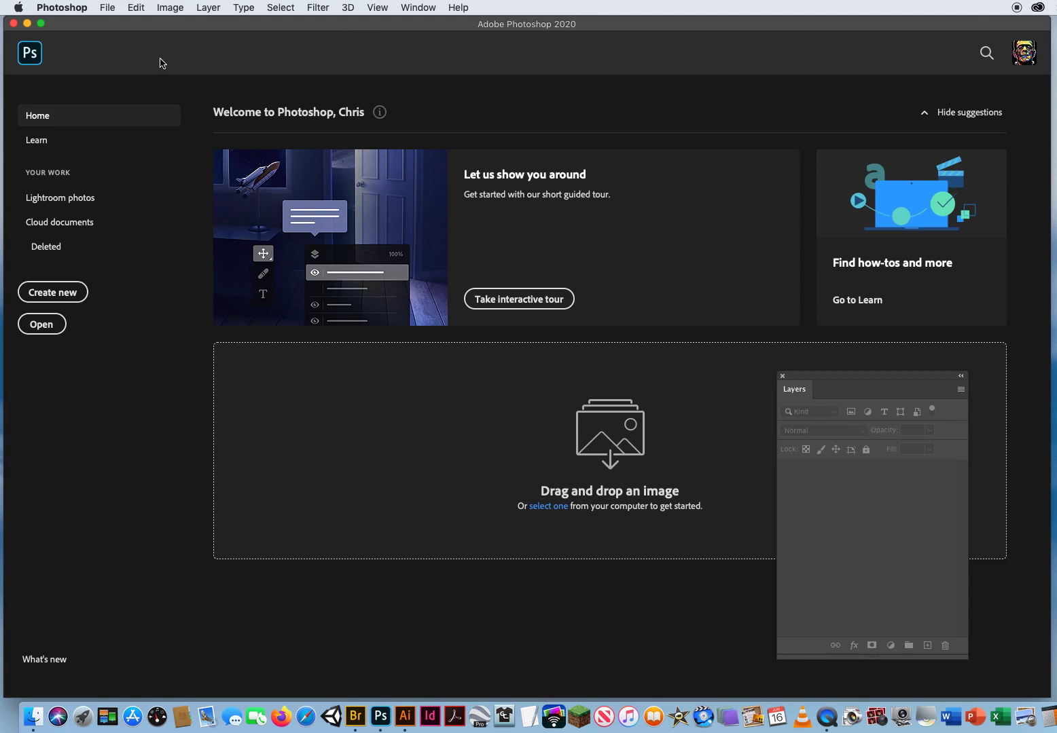
# Step: Open 4 White Balance Please.jpg and 5 Regional Photoshopic.psd together from disk
pyautogui.click(110, 10)
pyautogui.click(118, 35)
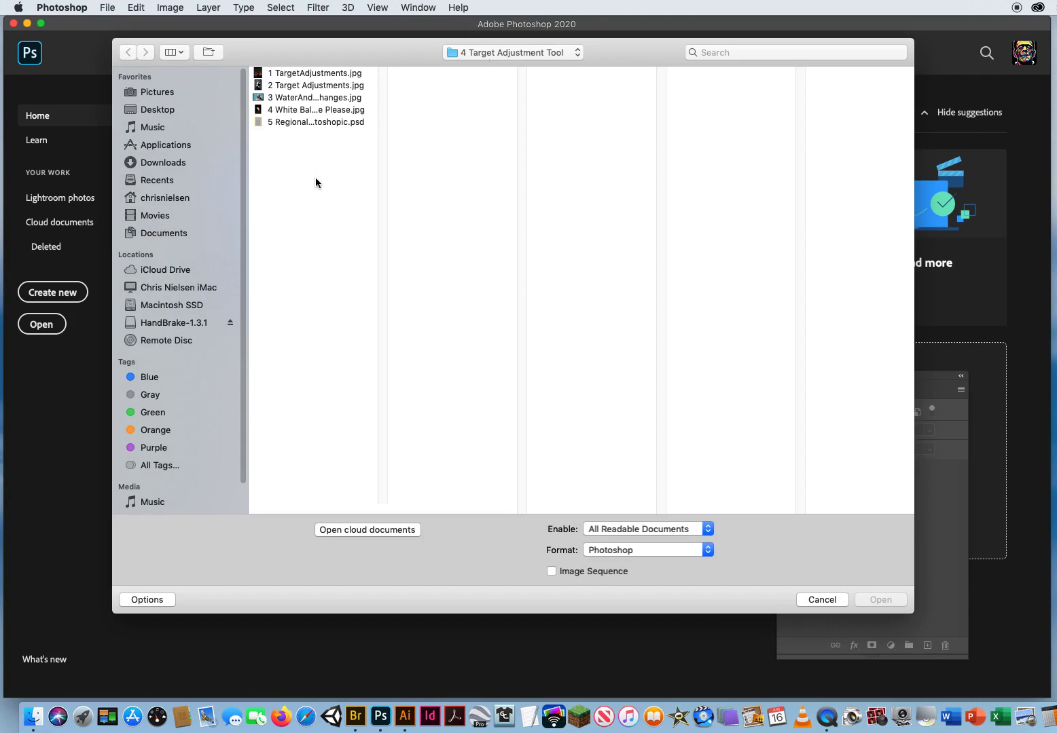
pyautogui.moveTo(296, 139); pyautogui.dragTo(288, 113)
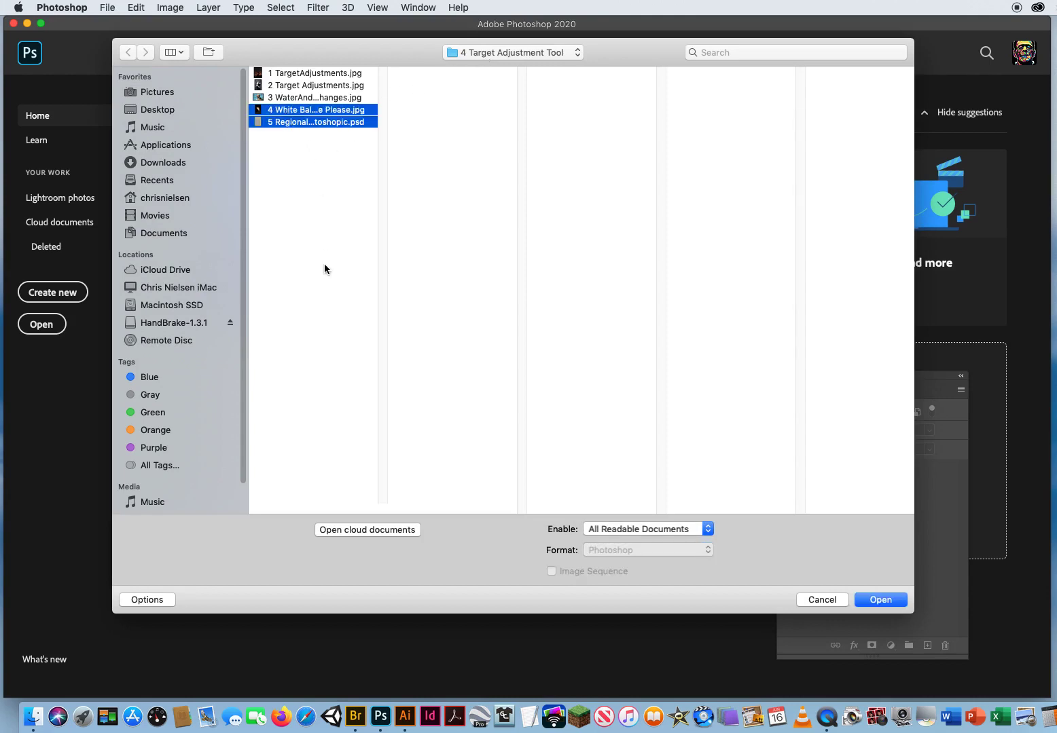
pyautogui.click(875, 599)
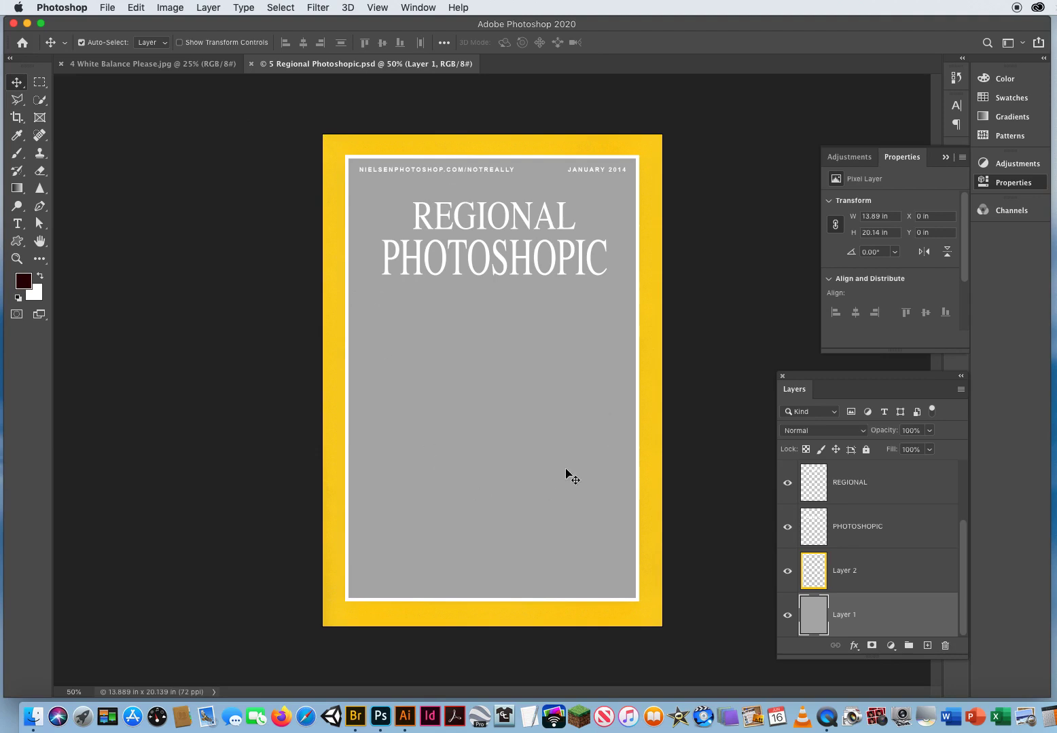
# Step: On the egret photo, close Properties, duplicate Background as Layer 1, and reset default colours
pyautogui.click(203, 64)
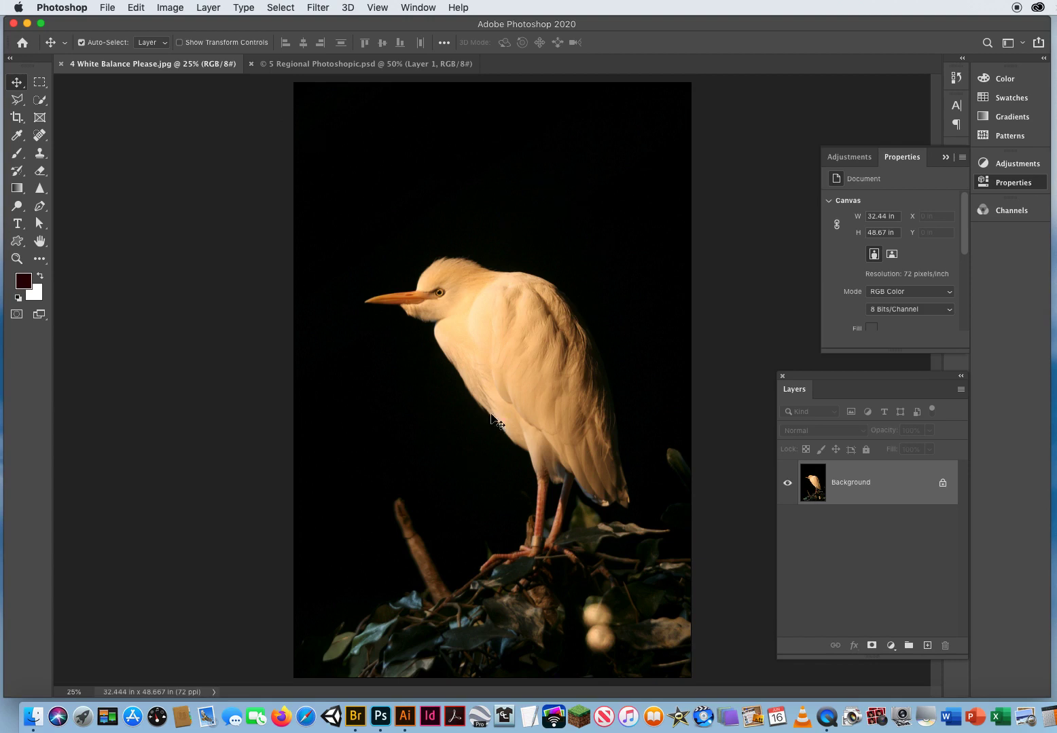
pyautogui.moveTo(807, 379); pyautogui.dragTo(755, 347)
pyautogui.click(945, 158)
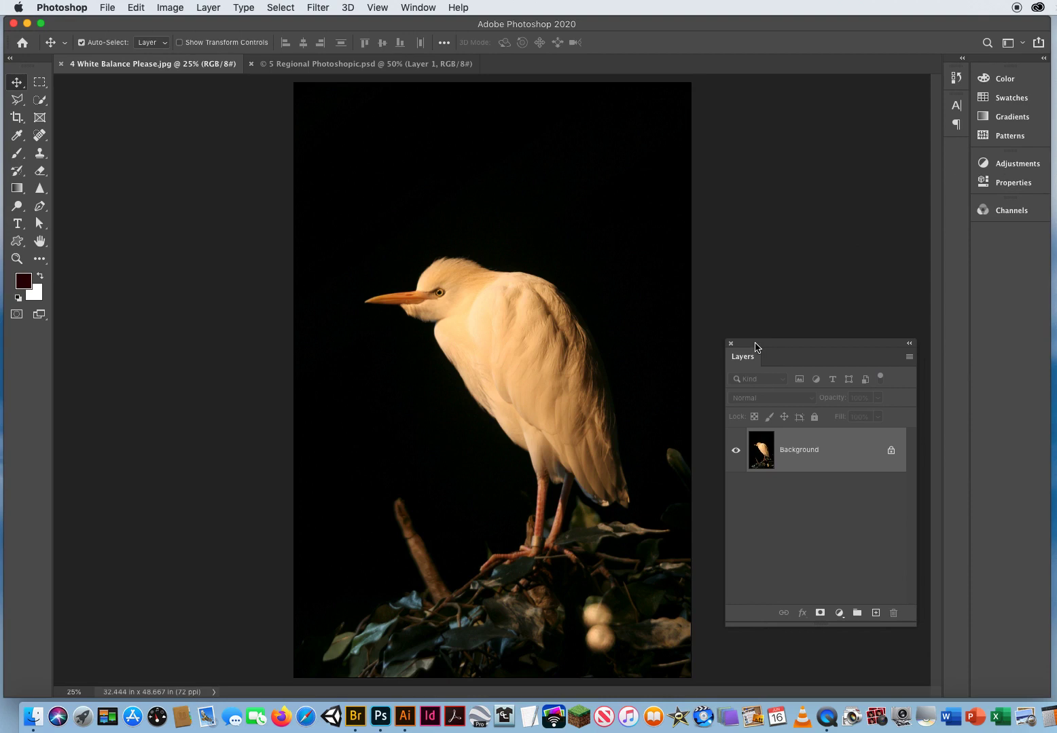
pyautogui.press('super+j')
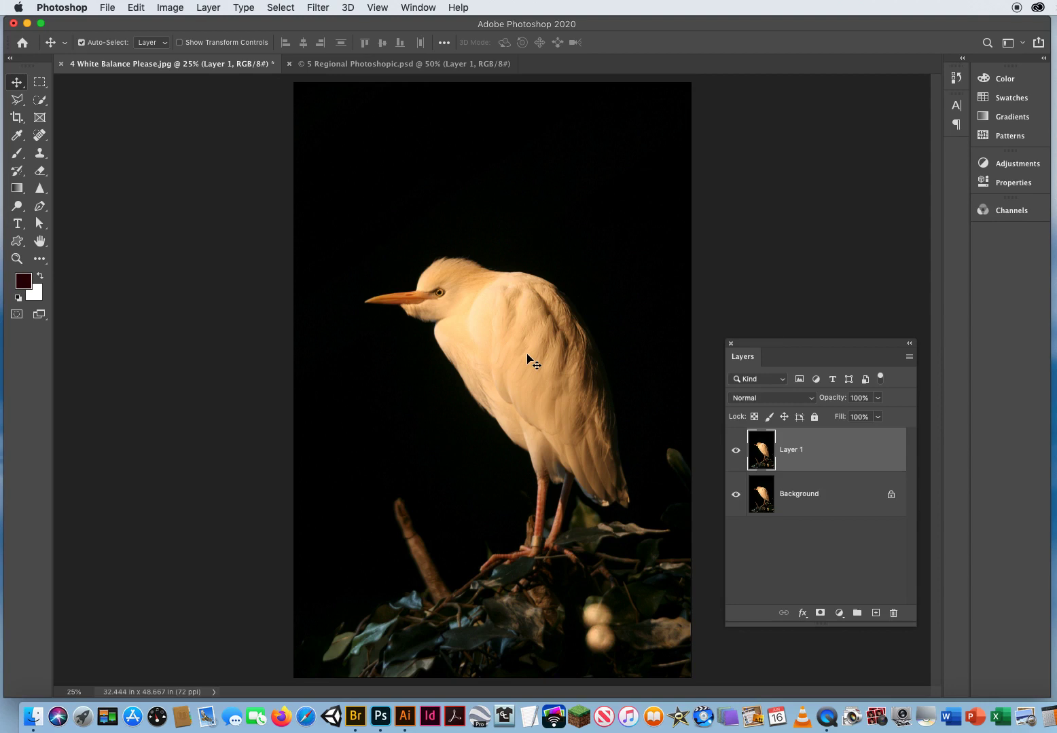
pyautogui.press('d')
# Step: Add a Hue/Saturation layer and drag Yellows and Reds saturation to -100 on the bird
pyautogui.click(1001, 165)
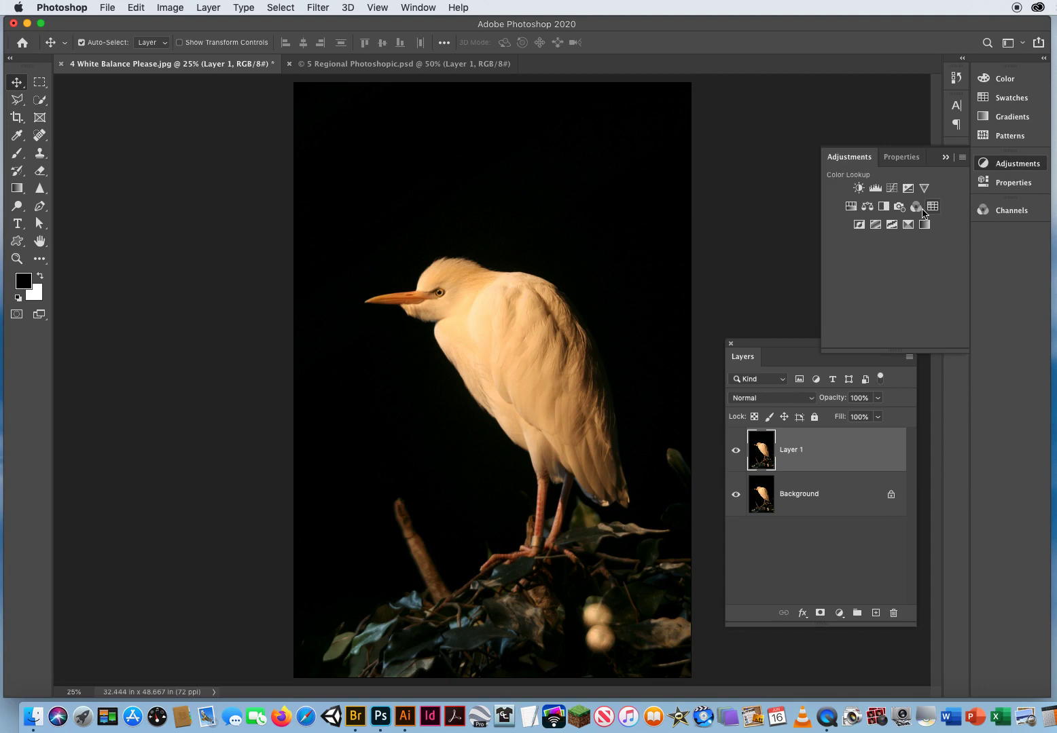
pyautogui.click(851, 207)
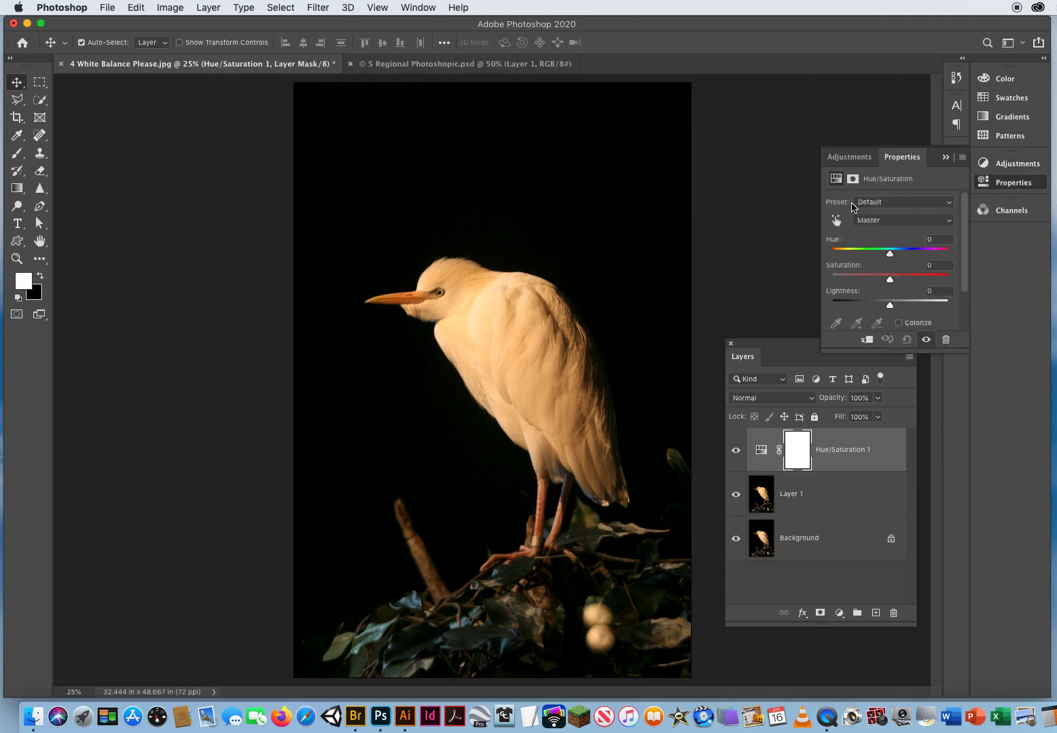
pyautogui.click(836, 221)
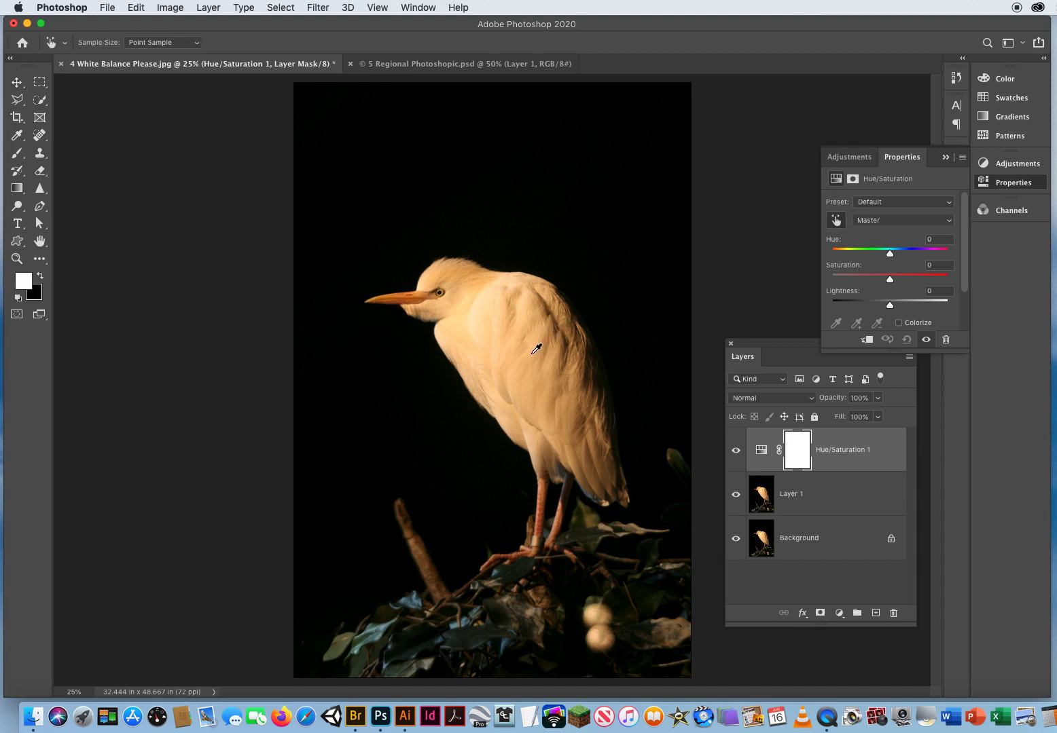
pyautogui.moveTo(541, 351); pyautogui.dragTo(383, 362)
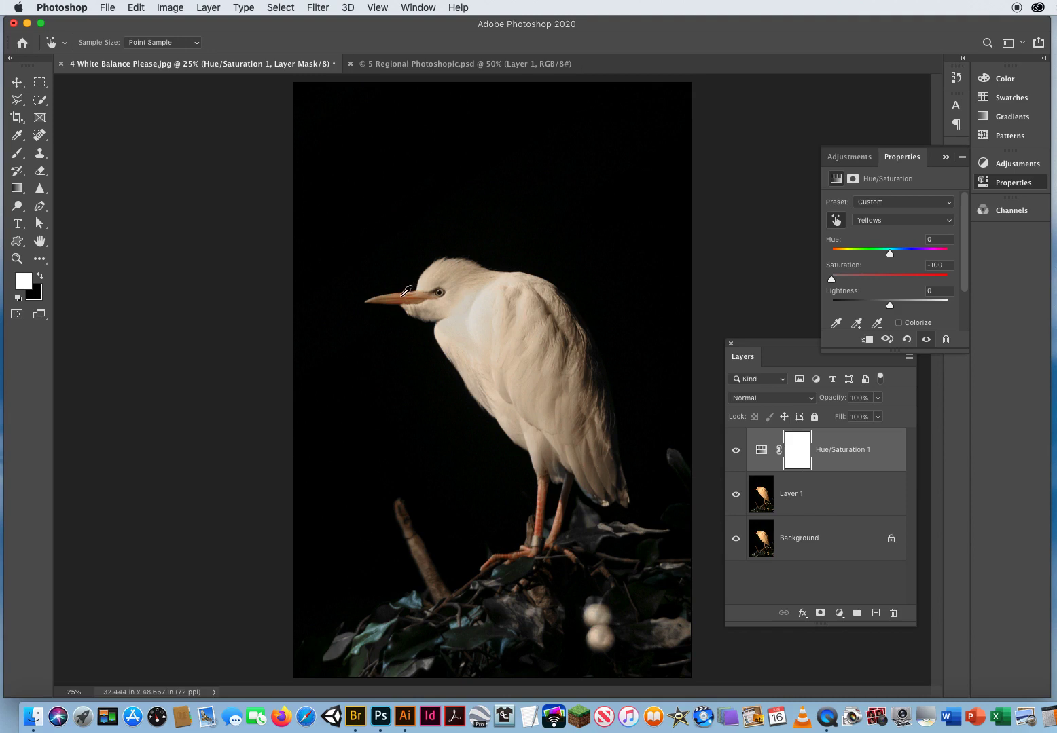
pyautogui.moveTo(404, 290); pyautogui.dragTo(265, 297)
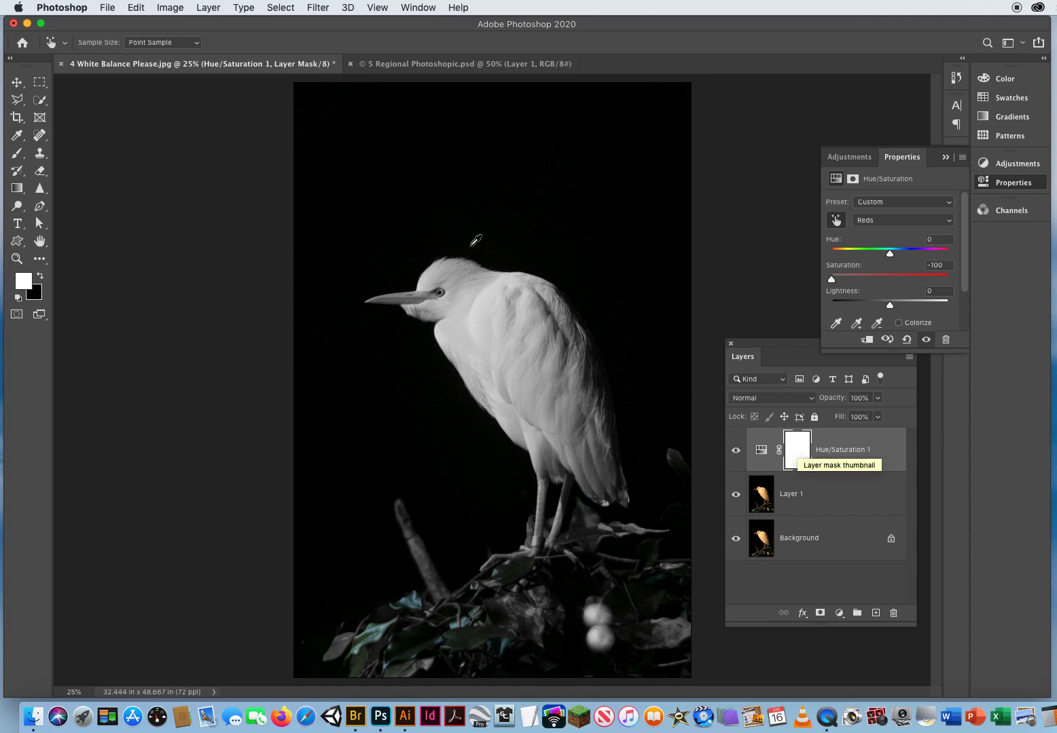
# Step: Zoom to the egret's head, target the Hue/Saturation mask, and set a 28 px black brush
pyautogui.click(17, 259)
pyautogui.moveTo(406, 284); pyautogui.dragTo(500, 306)
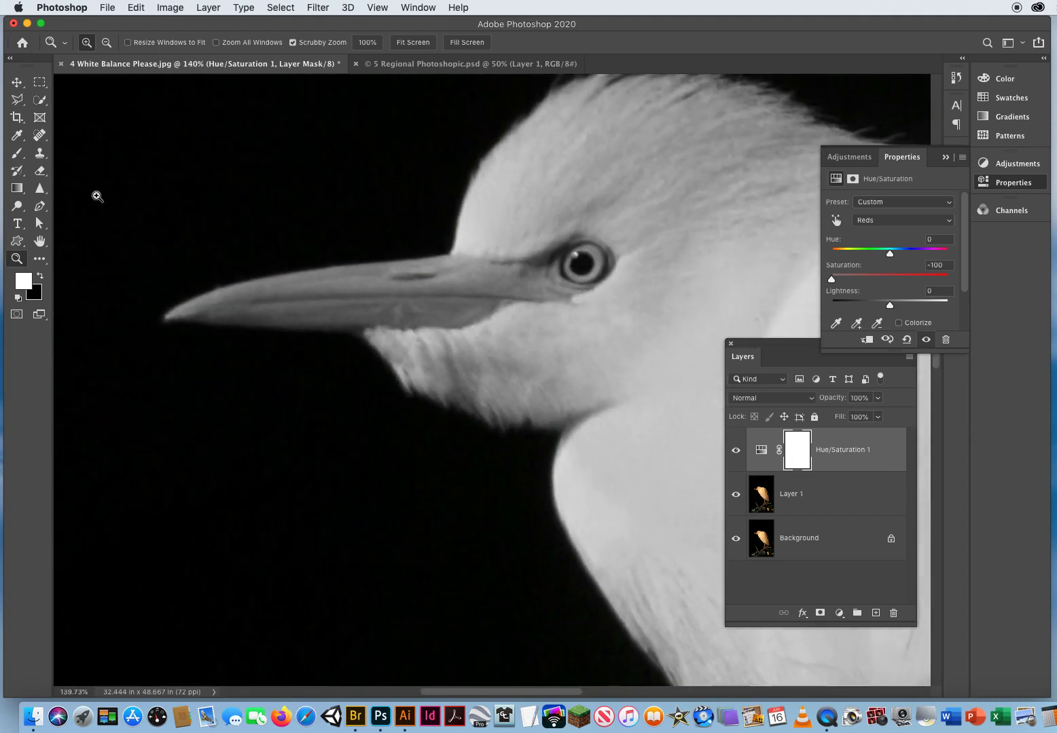
pyautogui.click(798, 450)
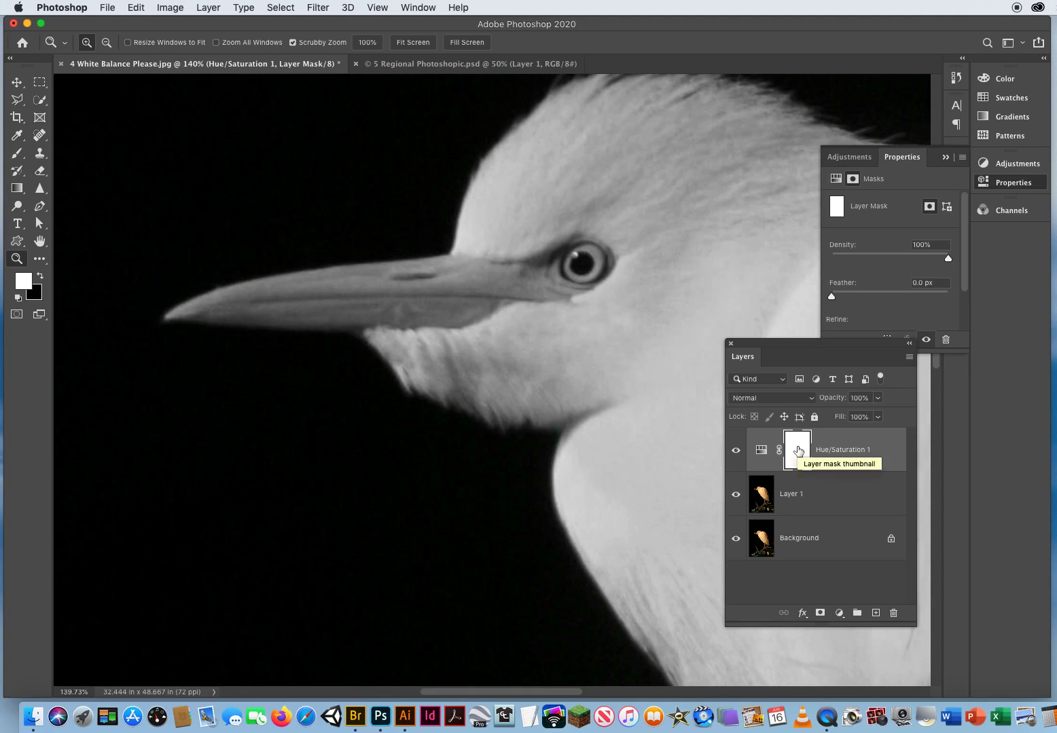
pyautogui.press('x')
pyautogui.click(17, 156)
pyautogui.moveTo(477, 231)
pyautogui.mouseDown()
pyautogui.moveTo(524, 238)
pyautogui.moveTo(513, 241)
pyautogui.moveTo(579, 227)
pyautogui.moveTo(550, 178)
pyautogui.moveTo(545, 207)
pyautogui.moveTo(479, 209)
pyautogui.mouseUp()
pyautogui.moveTo(545, 209); pyautogui.dragTo(542, 214)
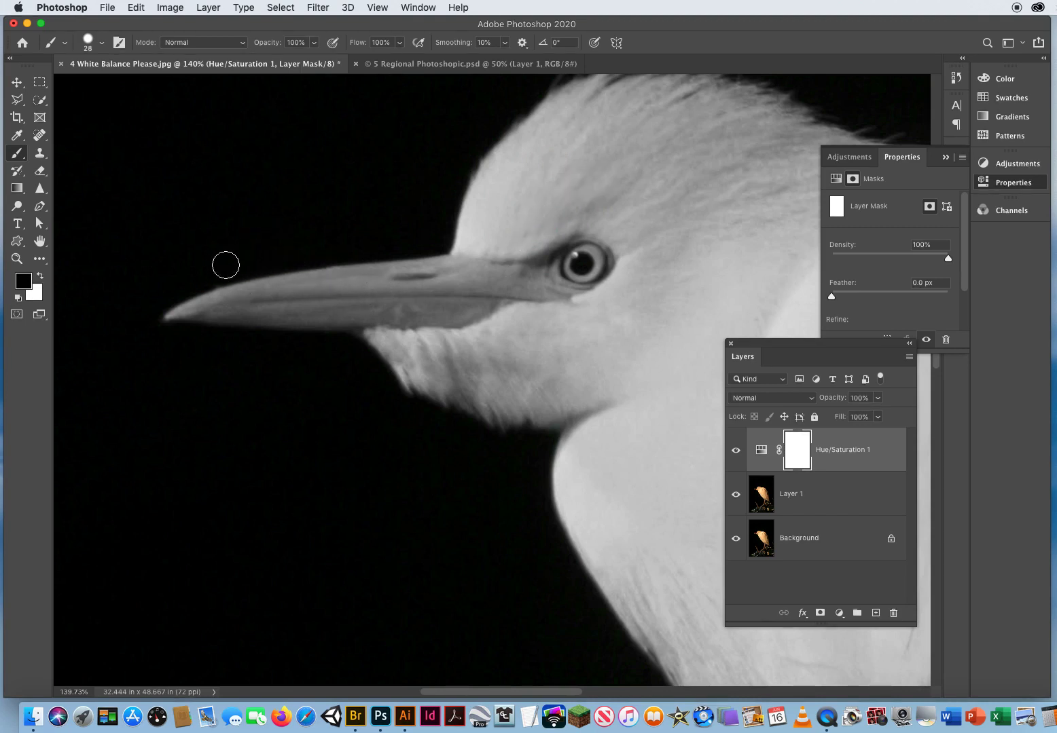
# Step: Paint black over the beak and eye, then clean the orange spill under the beak with white
pyautogui.moveTo(154, 314)
pyautogui.mouseDown()
pyautogui.moveTo(271, 281)
pyautogui.moveTo(412, 273)
pyautogui.moveTo(162, 324)
pyautogui.moveTo(369, 304)
pyautogui.moveTo(253, 302)
pyautogui.moveTo(486, 281)
pyautogui.moveTo(390, 279)
pyautogui.moveTo(419, 269)
pyautogui.moveTo(564, 271)
pyautogui.moveTo(596, 252)
pyautogui.moveTo(600, 266)
pyautogui.moveTo(580, 282)
pyautogui.moveTo(511, 290)
pyautogui.moveTo(453, 317)
pyautogui.moveTo(375, 311)
pyautogui.moveTo(354, 322)
pyautogui.moveTo(370, 309)
pyautogui.moveTo(320, 323)
pyautogui.moveTo(325, 299)
pyautogui.moveTo(492, 291)
pyautogui.moveTo(385, 303)
pyautogui.moveTo(415, 314)
pyautogui.moveTo(469, 376)
pyautogui.mouseUp()
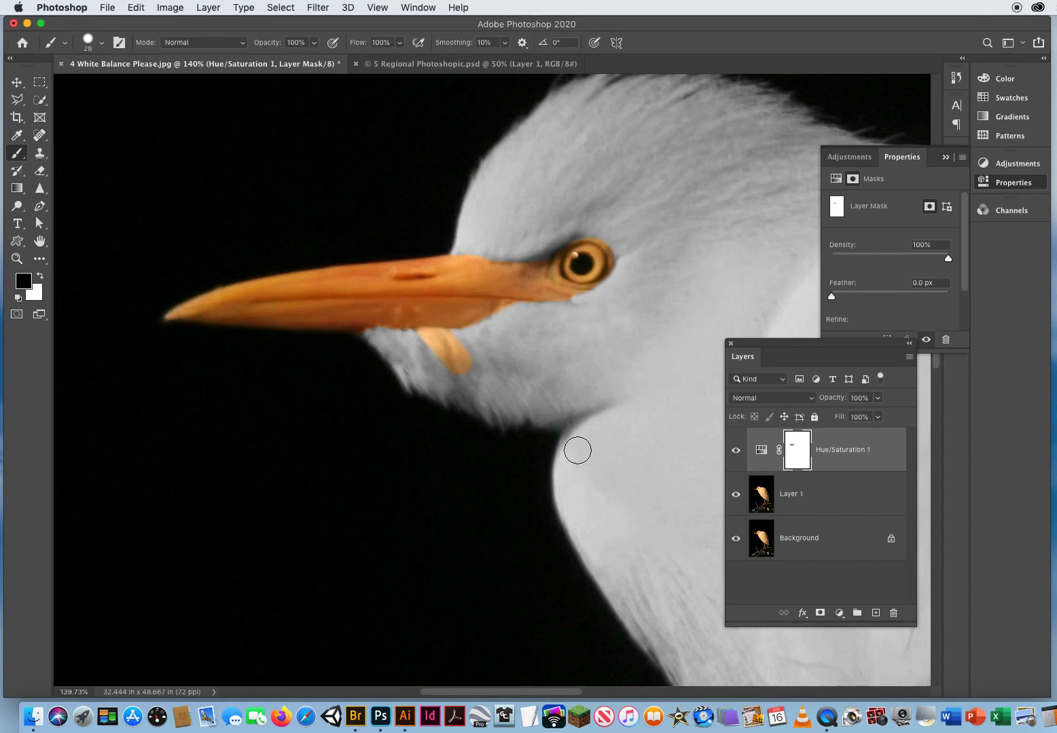
pyautogui.press('x')
pyautogui.keyDown('ctrl'); pyautogui.keyDown('alt'); pyautogui.click(494, 364); pyautogui.keyUp('alt'); pyautogui.keyUp('ctrl')
pyautogui.moveTo(494, 364)
pyautogui.mouseDown()
pyautogui.moveTo(464, 373)
pyautogui.moveTo(482, 358)
pyautogui.moveTo(418, 350)
pyautogui.mouseUp()
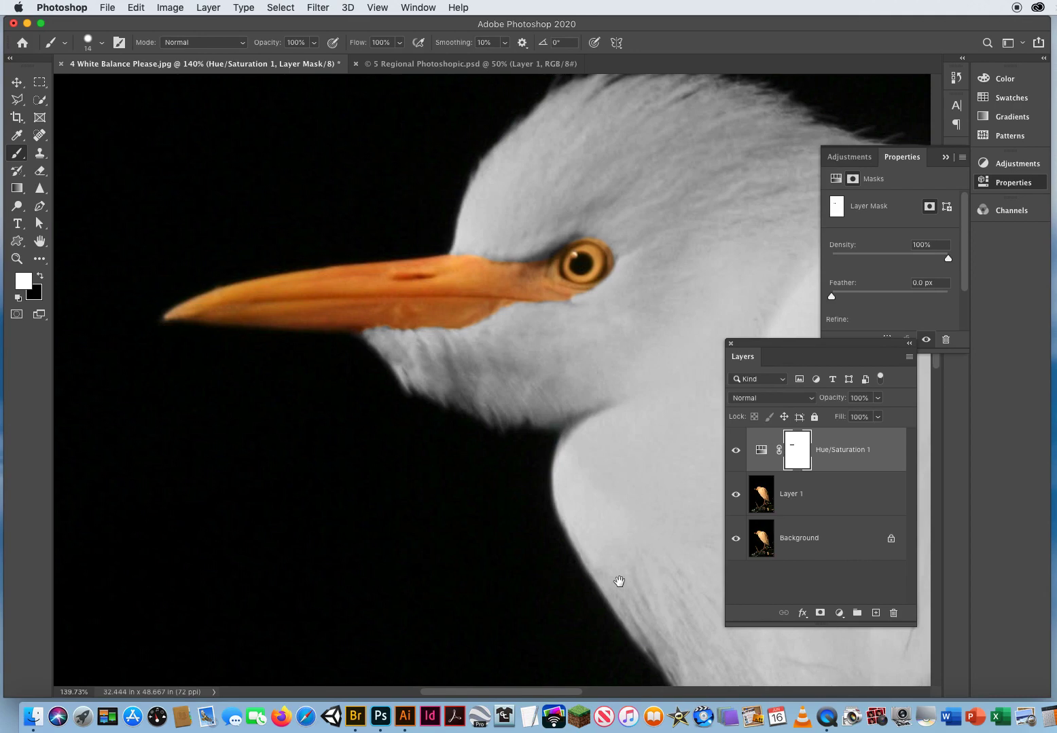
# Step: Zoom out to the legs and paint black on the mask to restore orange legs and feet
pyautogui.scroll(10, 613, 578)
pyautogui.scroll(-15, 422, 415)
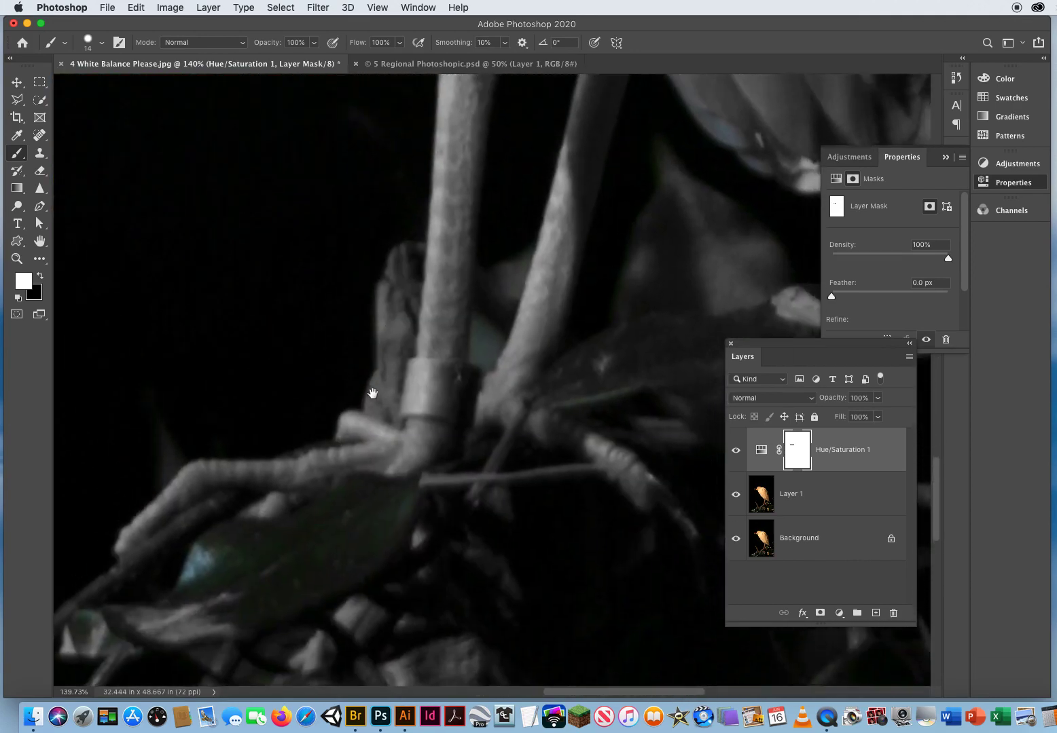
pyautogui.scroll(5, 372, 394)
pyautogui.click(17, 259)
pyautogui.moveTo(436, 418)
pyautogui.mouseDown()
pyautogui.moveTo(396, 427)
pyautogui.moveTo(438, 428)
pyautogui.moveTo(452, 394)
pyautogui.mouseUp()
pyautogui.click(15, 154)
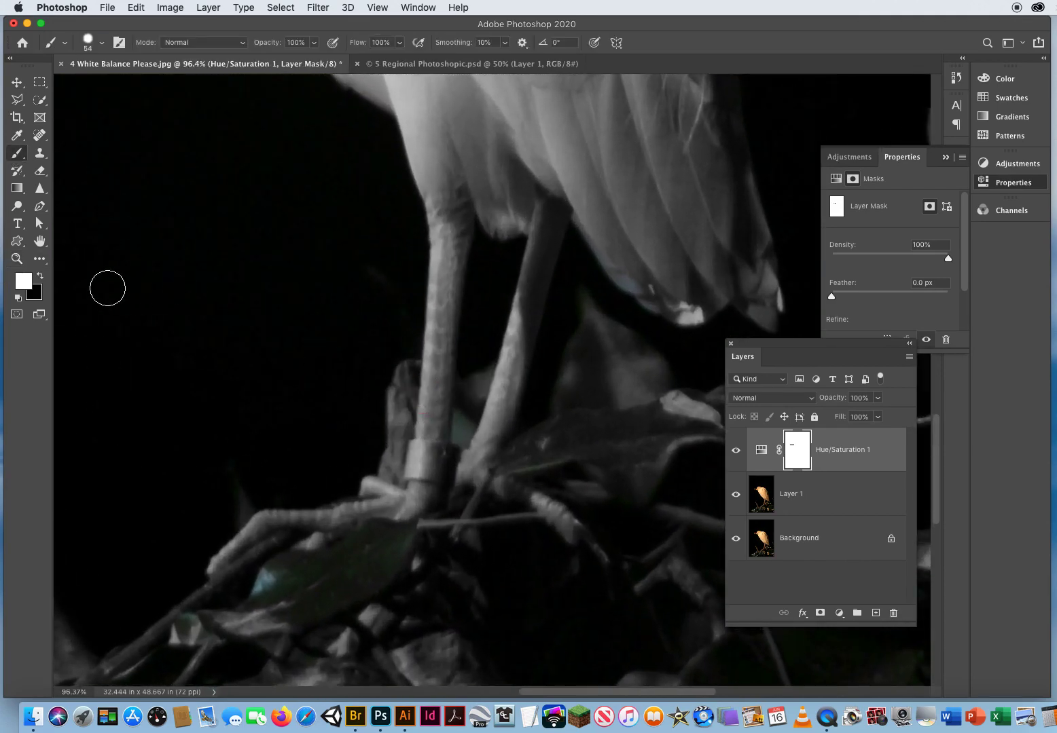
pyautogui.click(40, 275)
pyautogui.click(438, 386)
pyautogui.click(404, 375)
pyautogui.click(503, 372)
pyautogui.click(421, 407)
pyautogui.click(485, 410)
pyautogui.moveTo(374, 421)
pyautogui.mouseDown()
pyautogui.moveTo(473, 429)
pyautogui.moveTo(394, 425)
pyautogui.moveTo(381, 481)
pyautogui.moveTo(390, 441)
pyautogui.moveTo(384, 487)
pyautogui.moveTo(417, 534)
pyautogui.moveTo(406, 500)
pyautogui.moveTo(428, 498)
pyautogui.moveTo(405, 522)
pyautogui.moveTo(389, 510)
pyautogui.moveTo(400, 541)
pyautogui.moveTo(324, 472)
pyautogui.moveTo(232, 466)
pyautogui.moveTo(220, 450)
pyautogui.moveTo(256, 584)
pyautogui.moveTo(230, 622)
pyautogui.moveTo(203, 599)
pyautogui.moveTo(256, 501)
pyautogui.moveTo(305, 480)
pyautogui.moveTo(312, 508)
pyautogui.moveTo(425, 363)
pyautogui.moveTo(473, 418)
pyautogui.moveTo(470, 495)
pyautogui.moveTo(485, 537)
pyautogui.moveTo(520, 568)
pyautogui.moveTo(551, 544)
pyautogui.moveTo(601, 561)
pyautogui.moveTo(571, 520)
pyautogui.moveTo(617, 565)
pyautogui.moveTo(512, 369)
pyautogui.moveTo(500, 423)
pyautogui.moveTo(540, 304)
pyautogui.moveTo(540, 254)
pyautogui.moveTo(477, 322)
pyautogui.moveTo(454, 322)
pyautogui.moveTo(444, 299)
pyautogui.moveTo(423, 307)
pyautogui.moveTo(431, 330)
pyautogui.moveTo(447, 307)
pyautogui.moveTo(443, 251)
pyautogui.mouseUp()
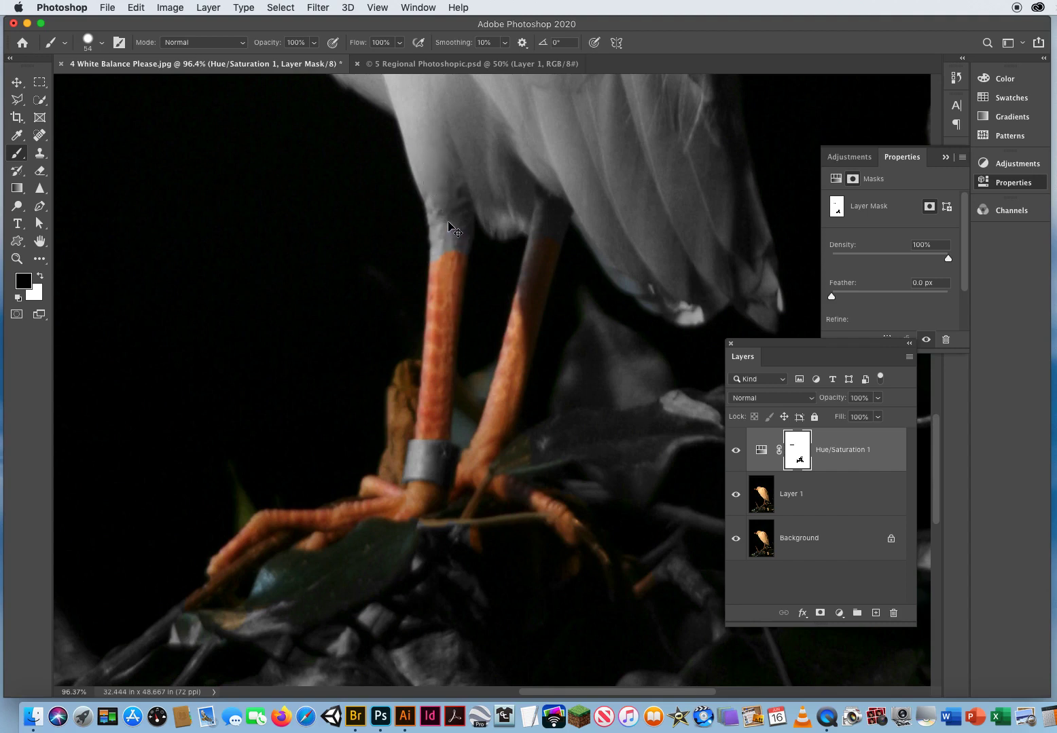
# Step: With a 66 px brush, restore the upper front leg and undo the stray back-leg stroke
pyautogui.moveTo(317, 244); pyautogui.dragTo(309, 5)
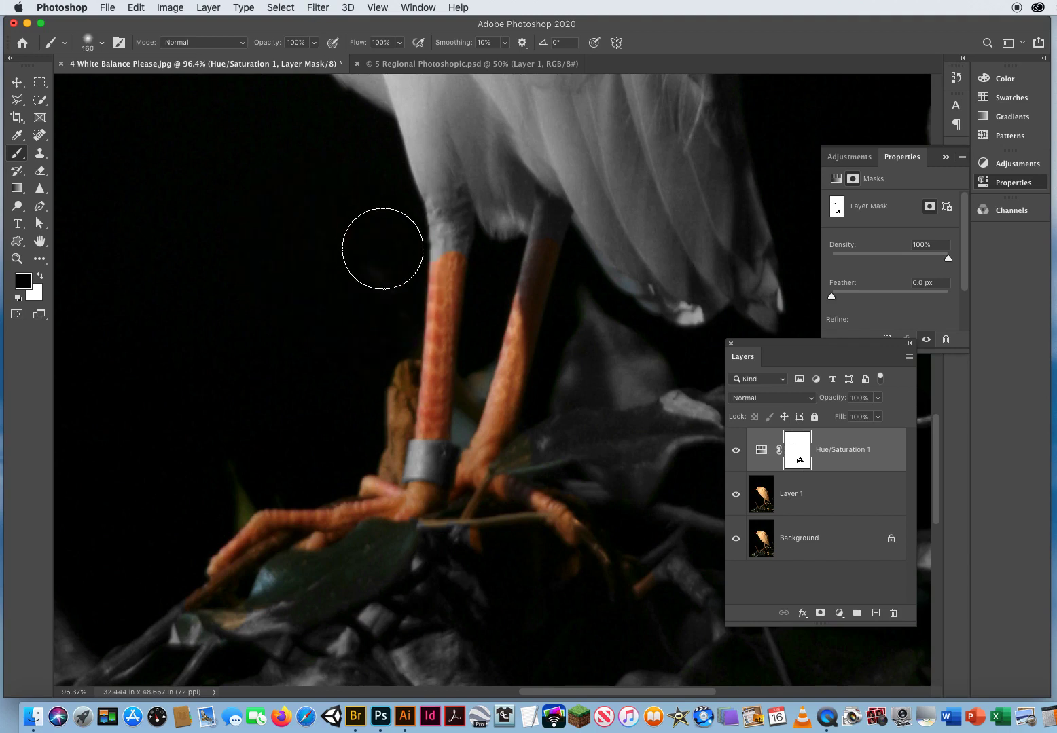
pyautogui.moveTo(393, 255)
pyautogui.mouseDown()
pyautogui.moveTo(363, 258)
pyautogui.moveTo(435, 256)
pyautogui.moveTo(361, 257)
pyautogui.mouseUp()
pyautogui.moveTo(452, 279); pyautogui.dragTo(438, 224)
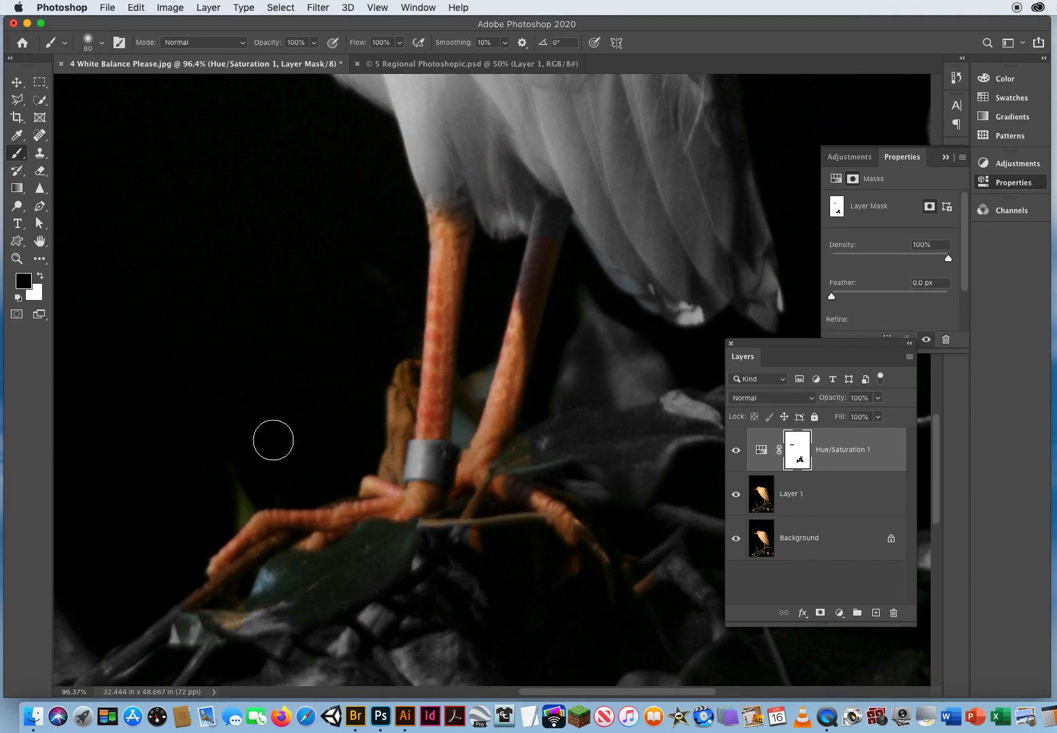
pyautogui.moveTo(517, 299); pyautogui.dragTo(550, 223)
pyautogui.press('super+z')
pyautogui.press('x')
pyautogui.moveTo(506, 229); pyautogui.dragTo(504, 228)
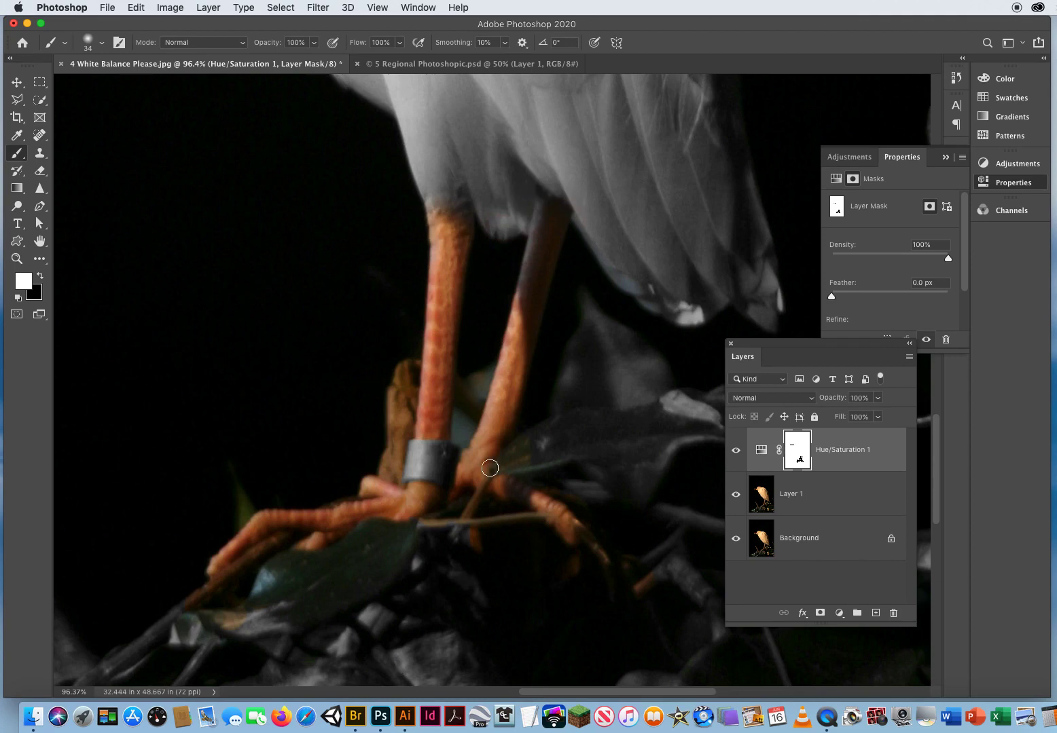
# Step: Pan to the lower branches and paint black over the stalk to bring back its orange
pyautogui.moveTo(315, 491); pyautogui.dragTo(484, 255)
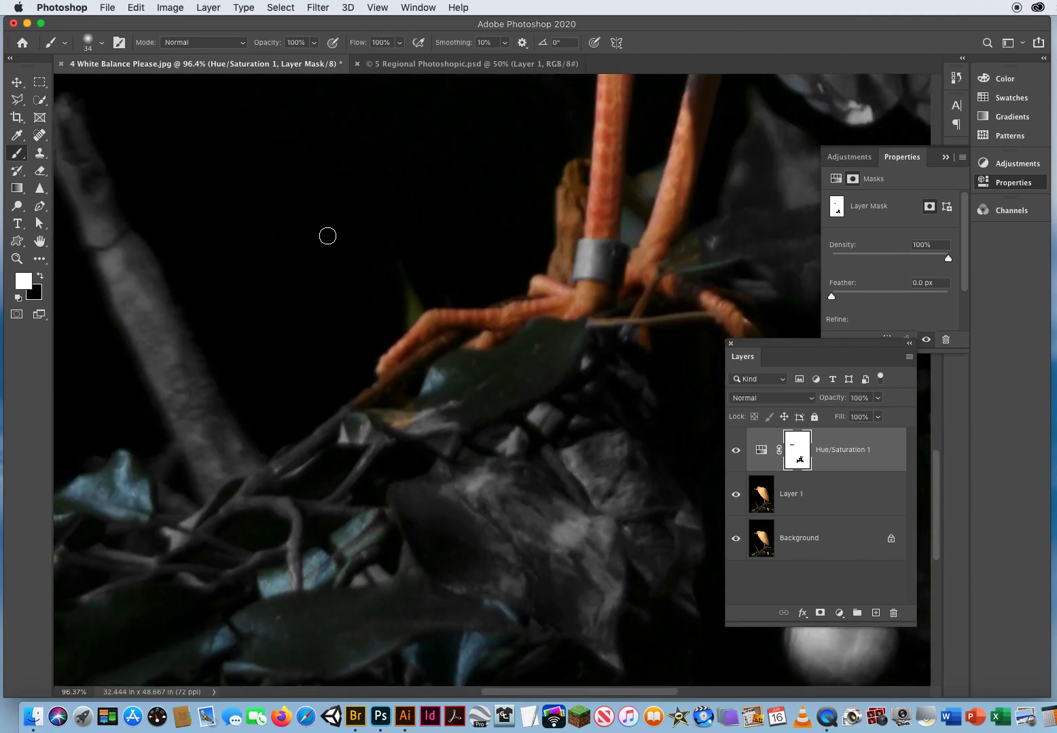
pyautogui.moveTo(327, 238)
pyautogui.mouseDown()
pyautogui.moveTo(354, 233)
pyautogui.moveTo(309, 233)
pyautogui.moveTo(358, 229)
pyautogui.moveTo(326, 226)
pyautogui.mouseUp()
pyautogui.moveTo(370, 347); pyautogui.dragTo(513, 367)
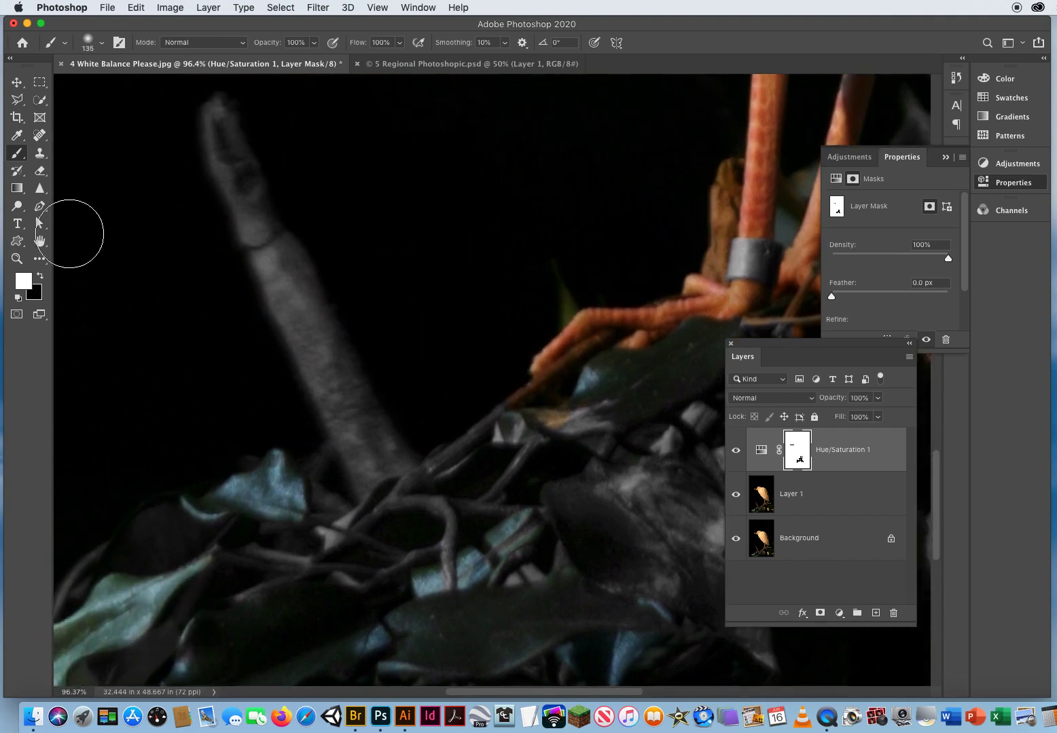
pyautogui.click(41, 277)
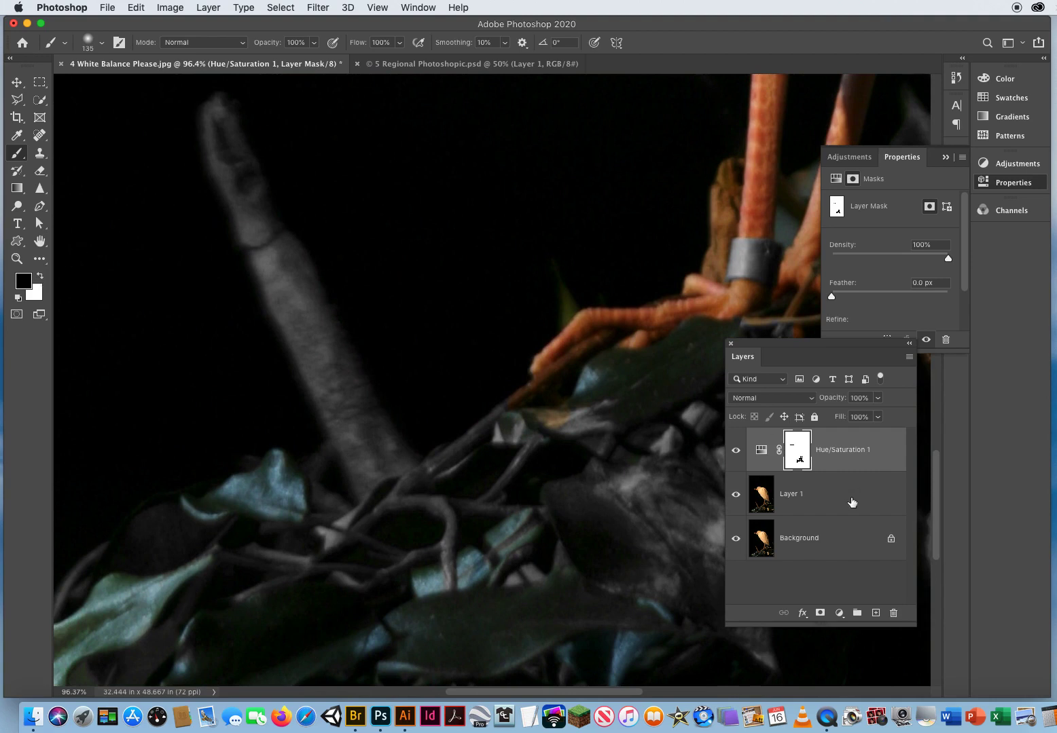
pyautogui.moveTo(215, 109)
pyautogui.mouseDown()
pyautogui.moveTo(300, 316)
pyautogui.moveTo(402, 513)
pyautogui.mouseUp()
# Step: Zoom out and, with a 224 px black brush, paint the berries and leaves back to full colour
pyautogui.click(17, 259)
pyautogui.moveTo(483, 402); pyautogui.dragTo(413, 405)
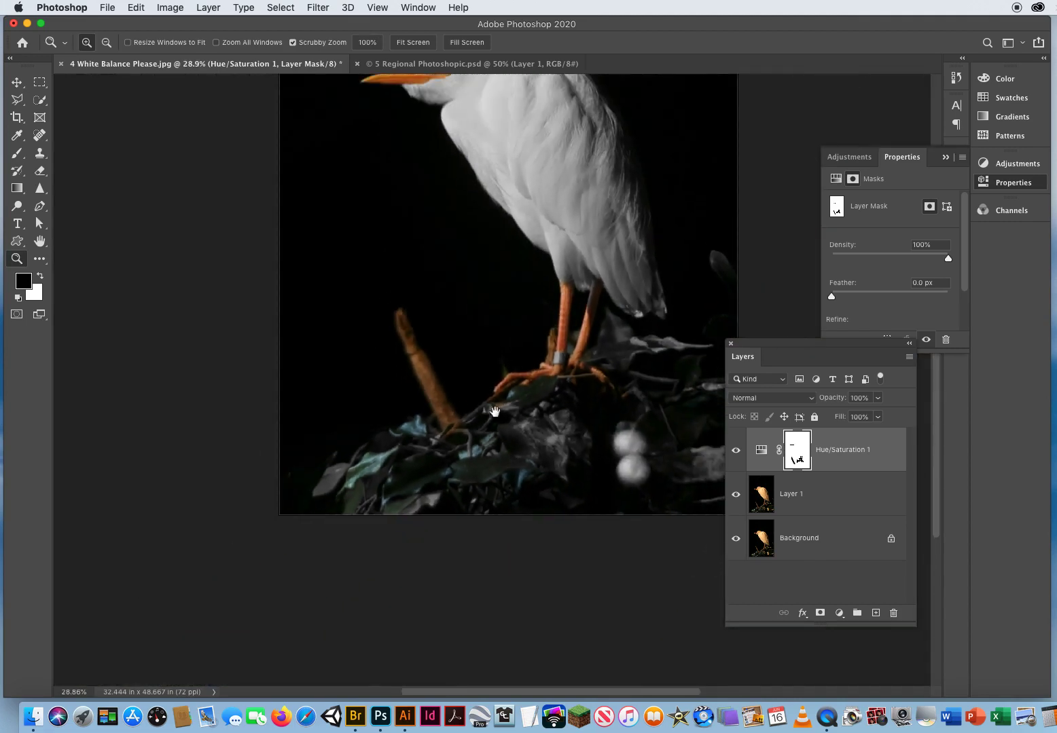
pyautogui.moveTo(484, 415); pyautogui.dragTo(348, 422)
pyautogui.click(17, 153)
pyautogui.moveTo(277, 389); pyautogui.dragTo(307, 390)
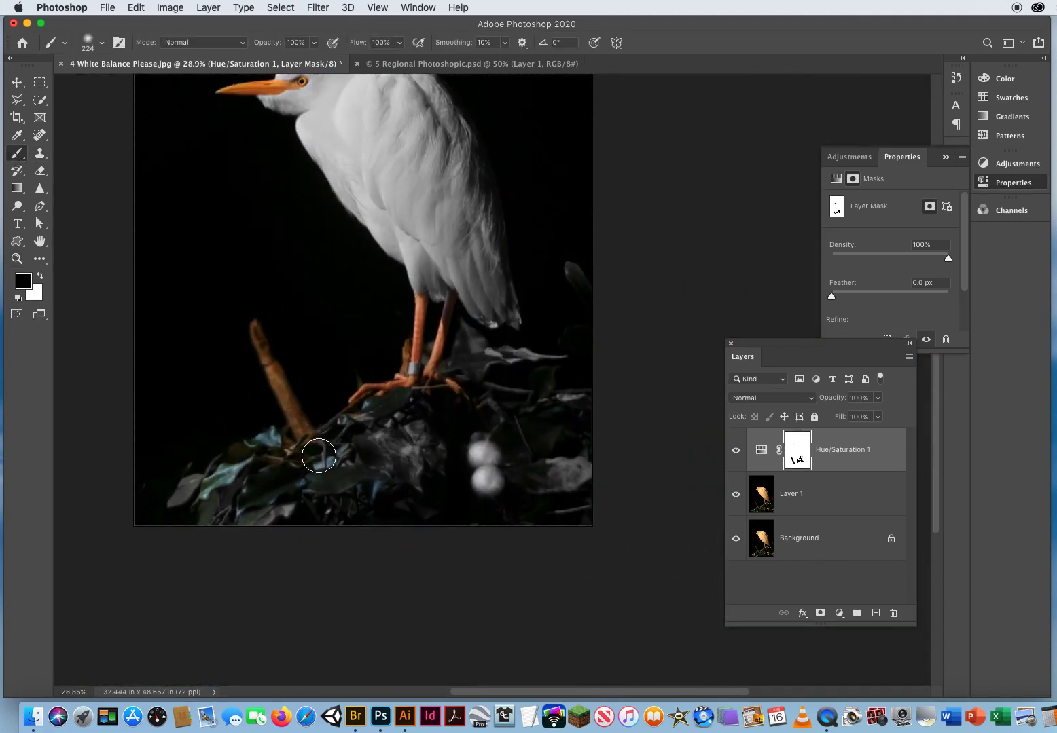
pyautogui.moveTo(210, 522)
pyautogui.mouseDown()
pyautogui.moveTo(535, 520)
pyautogui.moveTo(555, 512)
pyautogui.moveTo(388, 520)
pyautogui.moveTo(644, 456)
pyautogui.moveTo(359, 500)
pyautogui.moveTo(550, 436)
pyautogui.moveTo(308, 496)
pyautogui.moveTo(264, 494)
pyautogui.moveTo(433, 415)
pyautogui.moveTo(461, 373)
pyautogui.moveTo(461, 337)
pyautogui.moveTo(495, 367)
pyautogui.moveTo(581, 360)
pyautogui.moveTo(556, 406)
pyautogui.moveTo(457, 445)
pyautogui.moveTo(530, 453)
pyautogui.moveTo(584, 297)
pyautogui.moveTo(609, 366)
pyautogui.moveTo(574, 267)
pyautogui.moveTo(608, 332)
pyautogui.moveTo(573, 332)
pyautogui.moveTo(578, 442)
pyautogui.mouseUp()
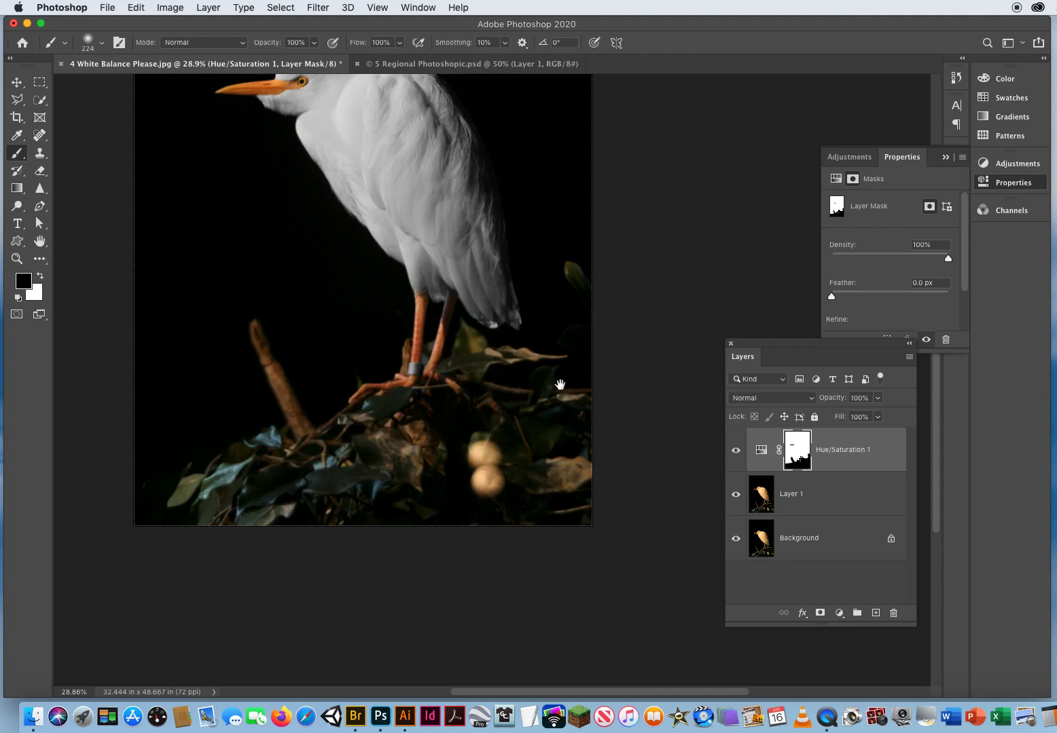
pyautogui.moveTo(570, 394)
pyautogui.mouseDown()
pyautogui.moveTo(610, 527)
pyautogui.moveTo(625, 509)
pyautogui.mouseUp()
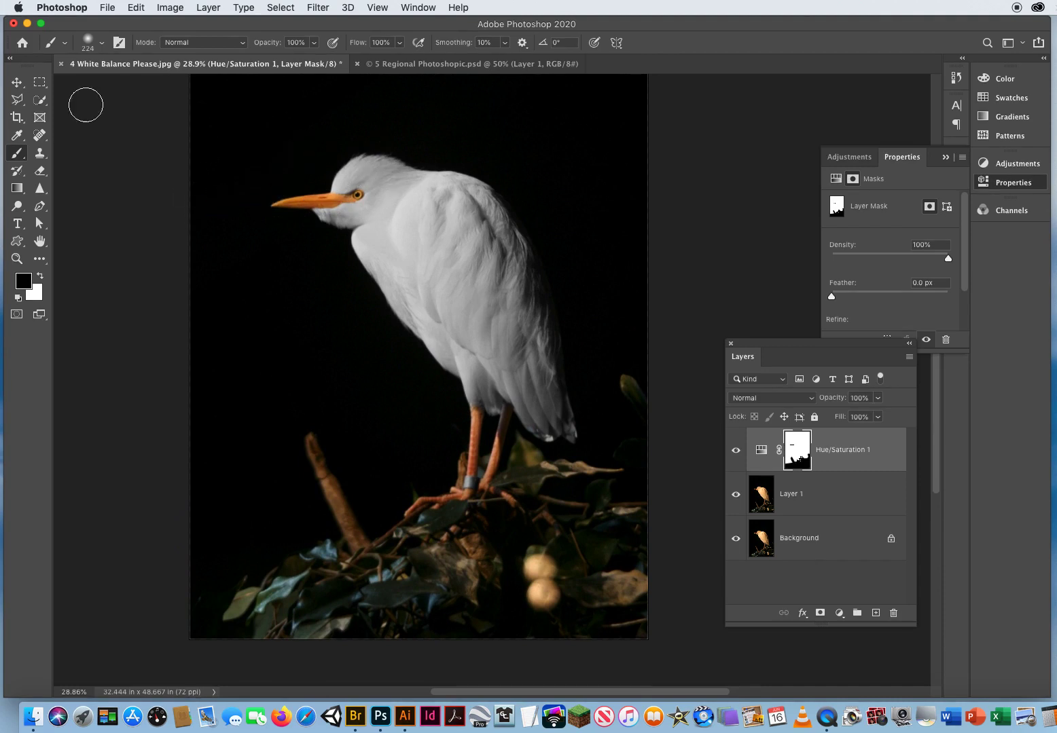
pyautogui.click(16, 82)
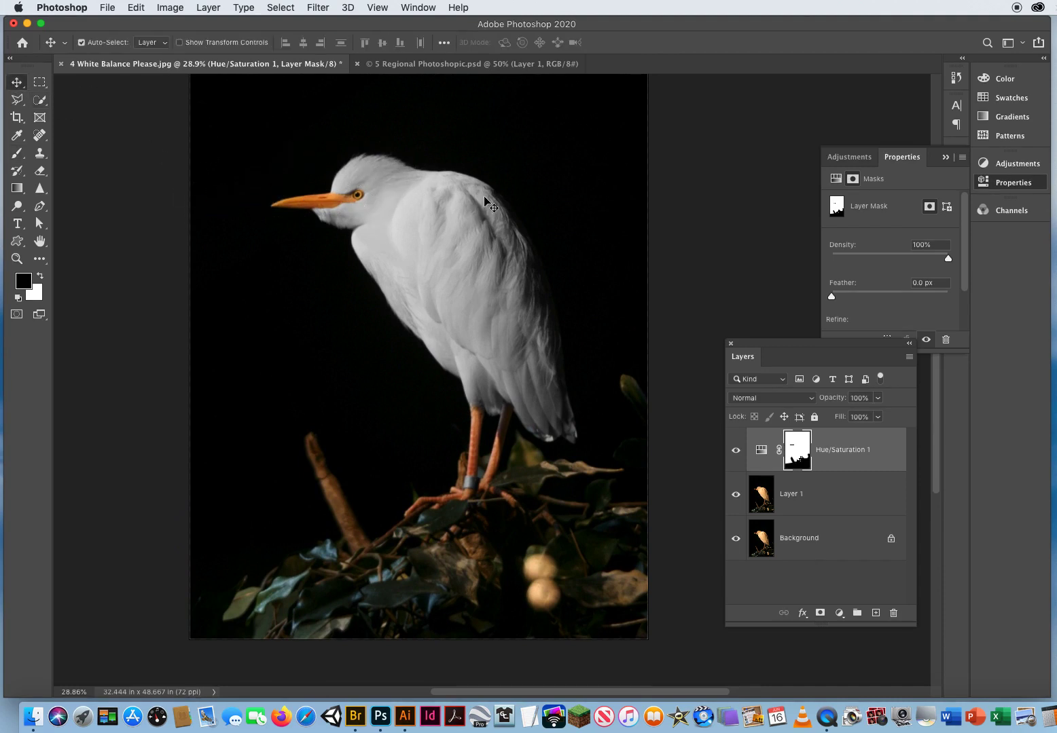
# Step: Toggle Hue/Saturation 1 visibility off and on to compare, then select Layer 1
pyautogui.click(736, 455)
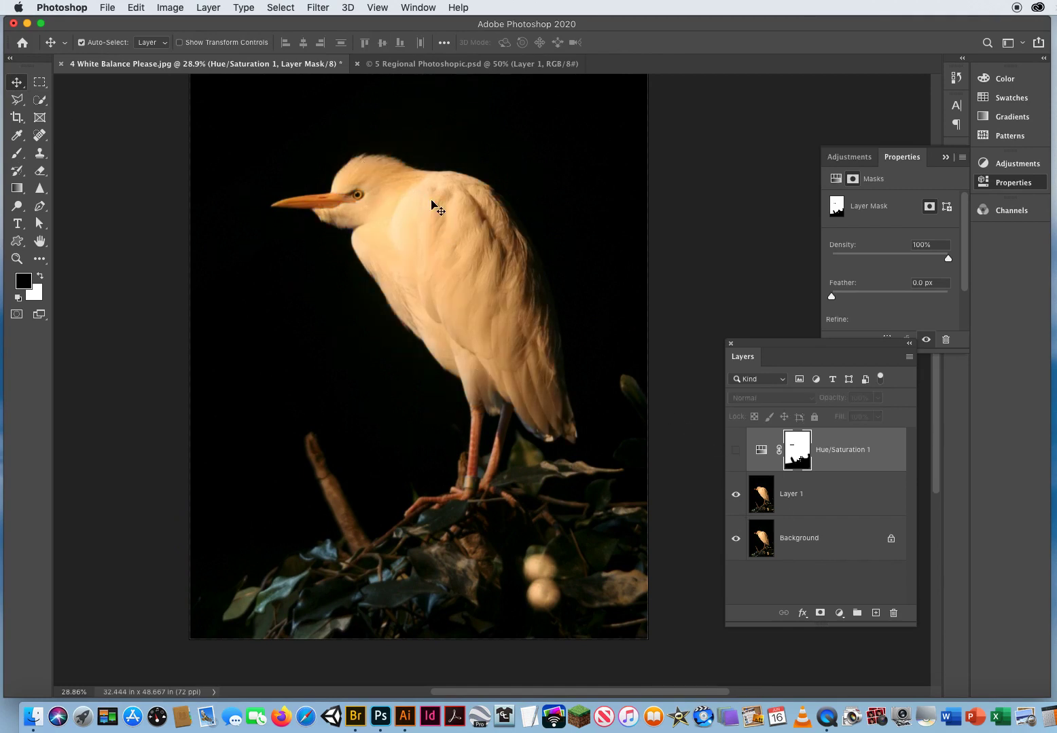
pyautogui.click(737, 454)
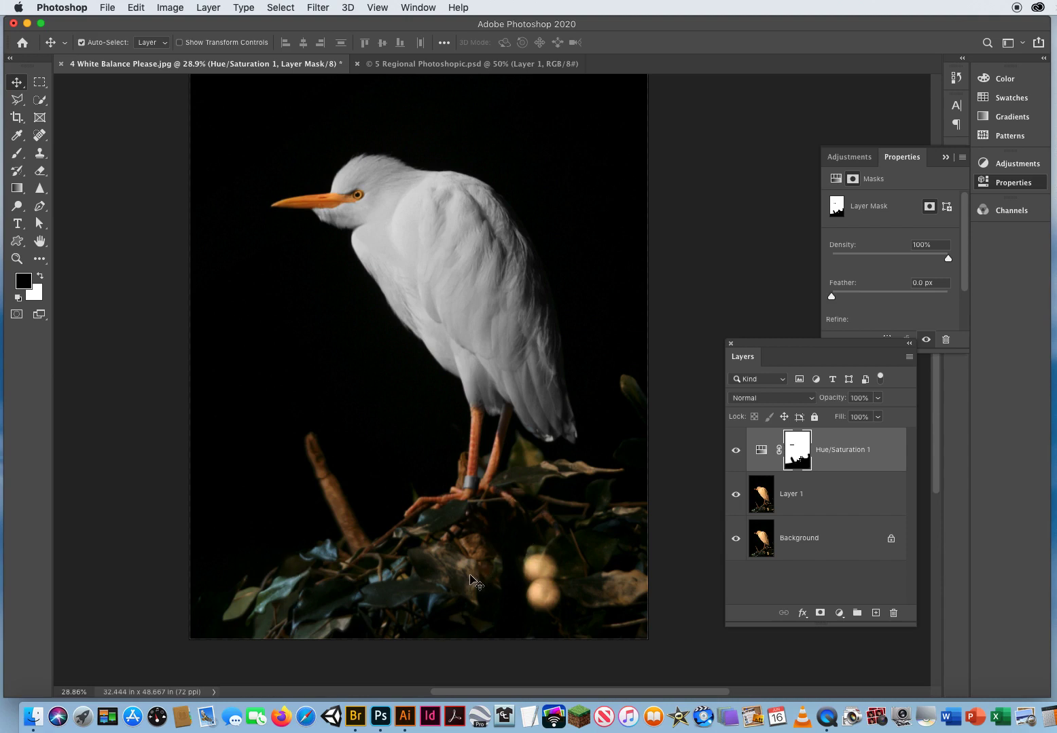
pyautogui.click(810, 501)
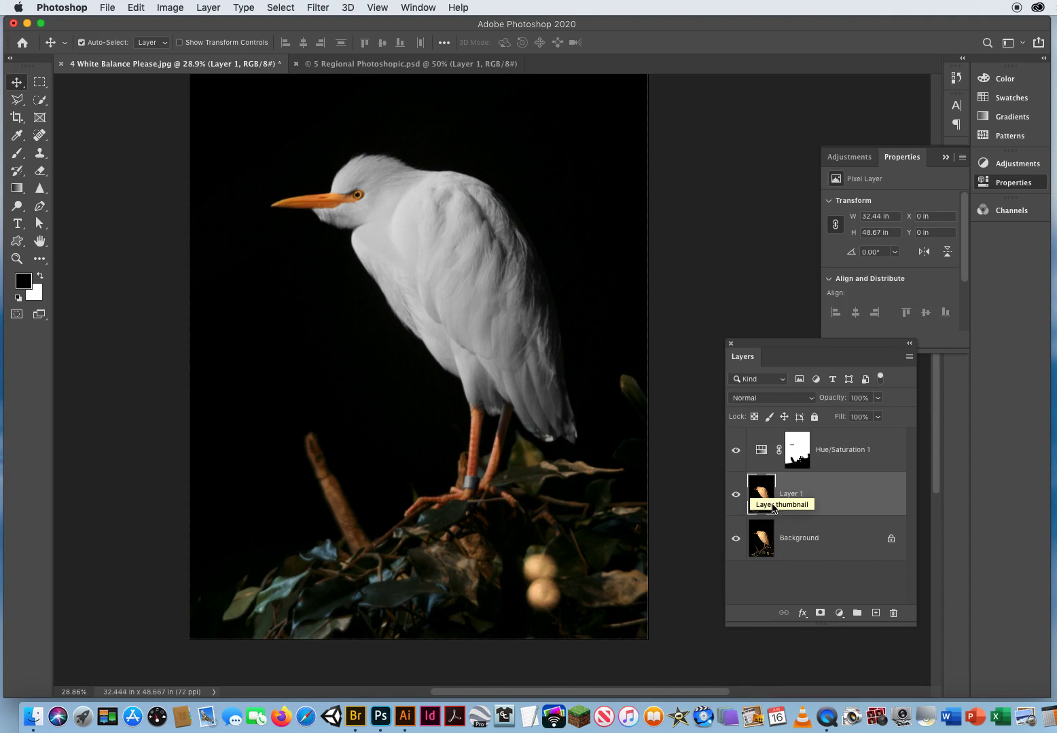
# Step: Apply Shadows/Highlights to Layer 1 with Shadows Amount 35%, comparing before and after with Preview
pyautogui.click(165, 8)
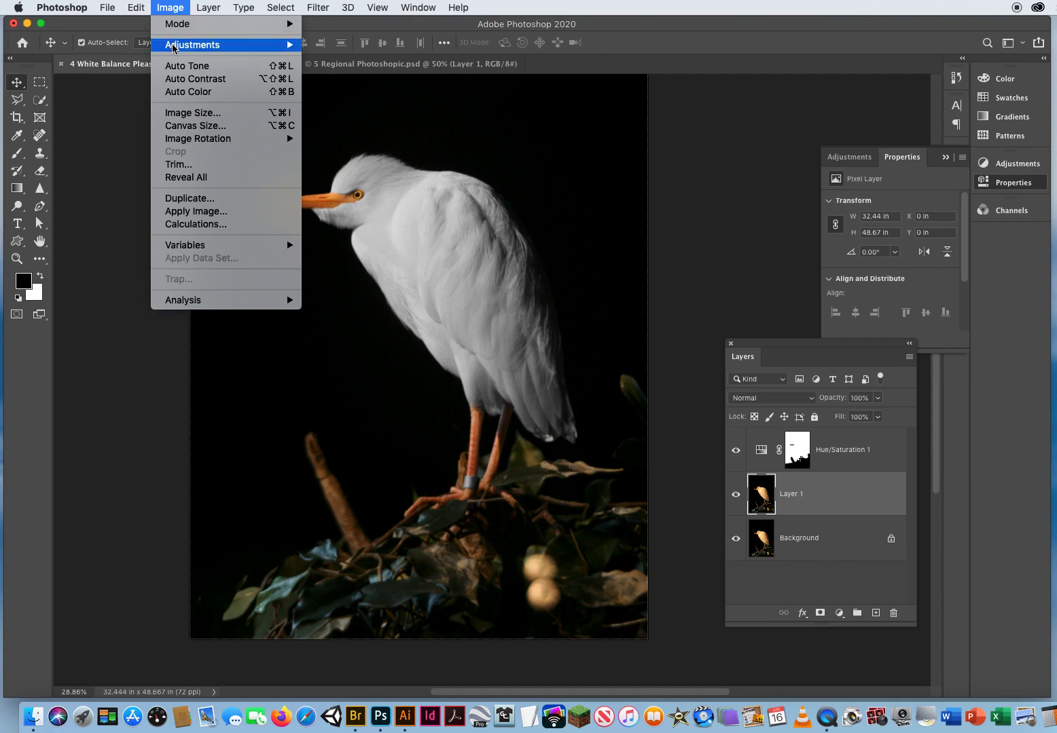
pyautogui.moveTo(173, 52)
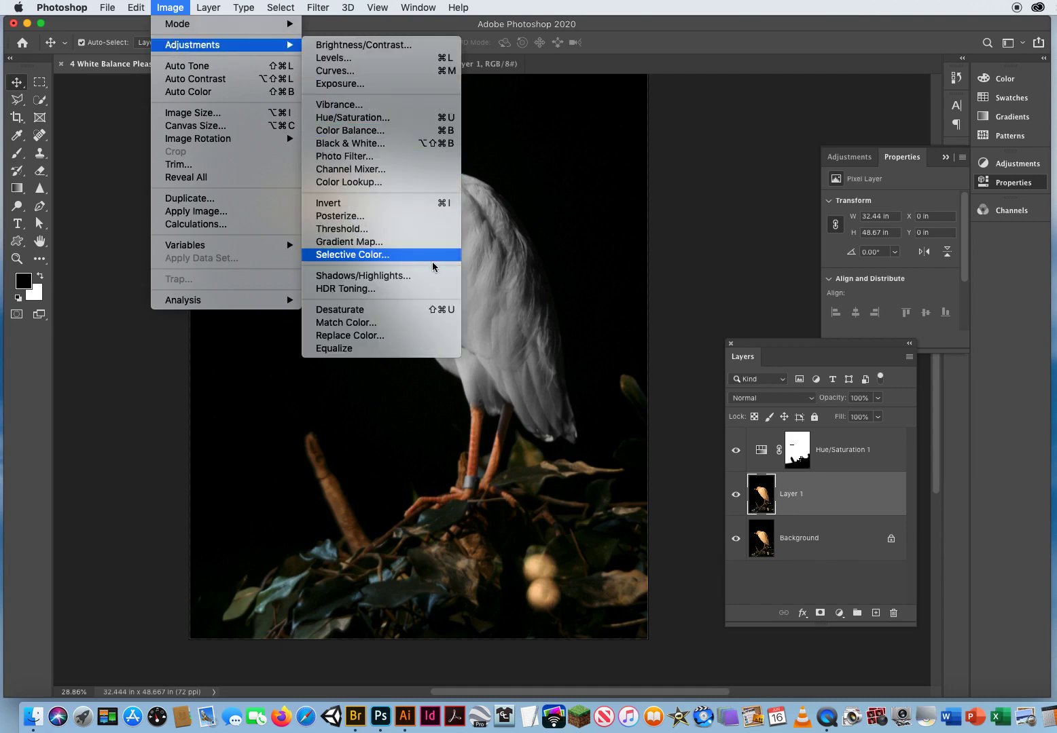
pyautogui.click(412, 278)
pyautogui.moveTo(892, 357); pyautogui.dragTo(676, 96)
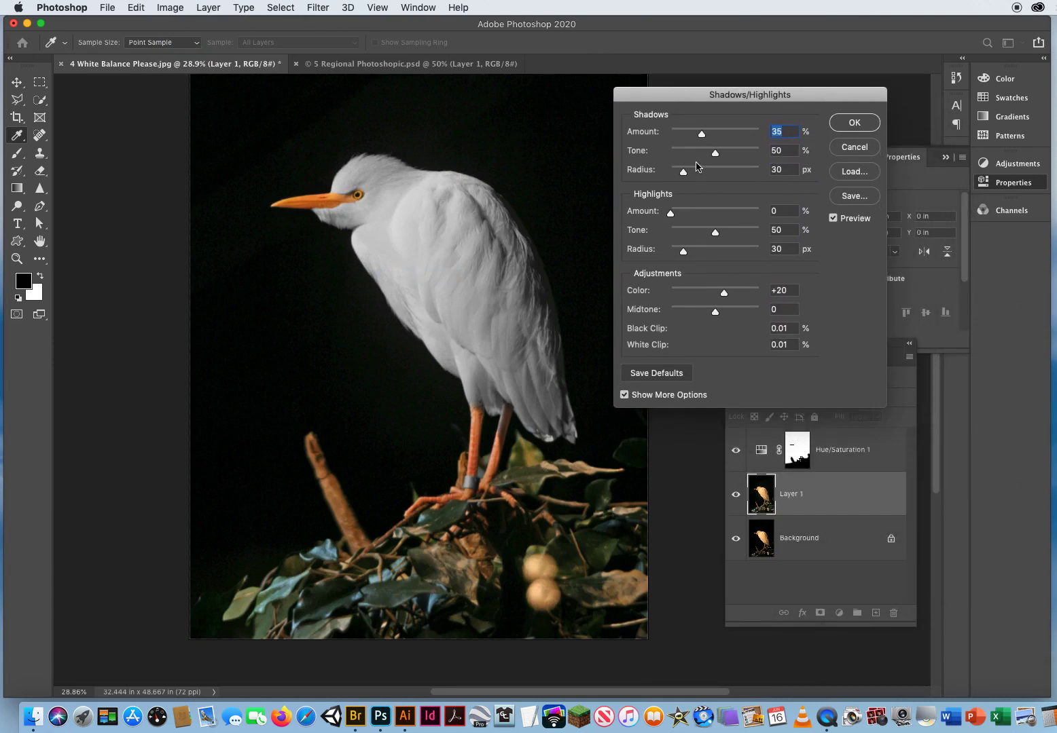
pyautogui.click(833, 219)
pyautogui.click(834, 218)
pyautogui.click(833, 218)
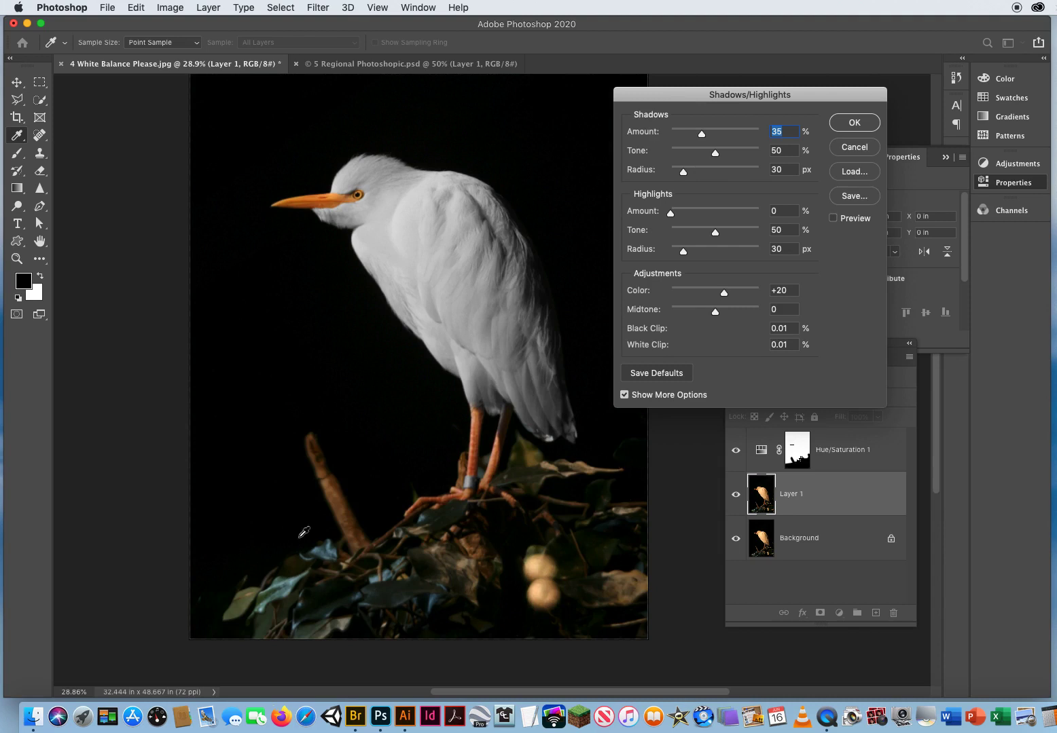
pyautogui.click(834, 218)
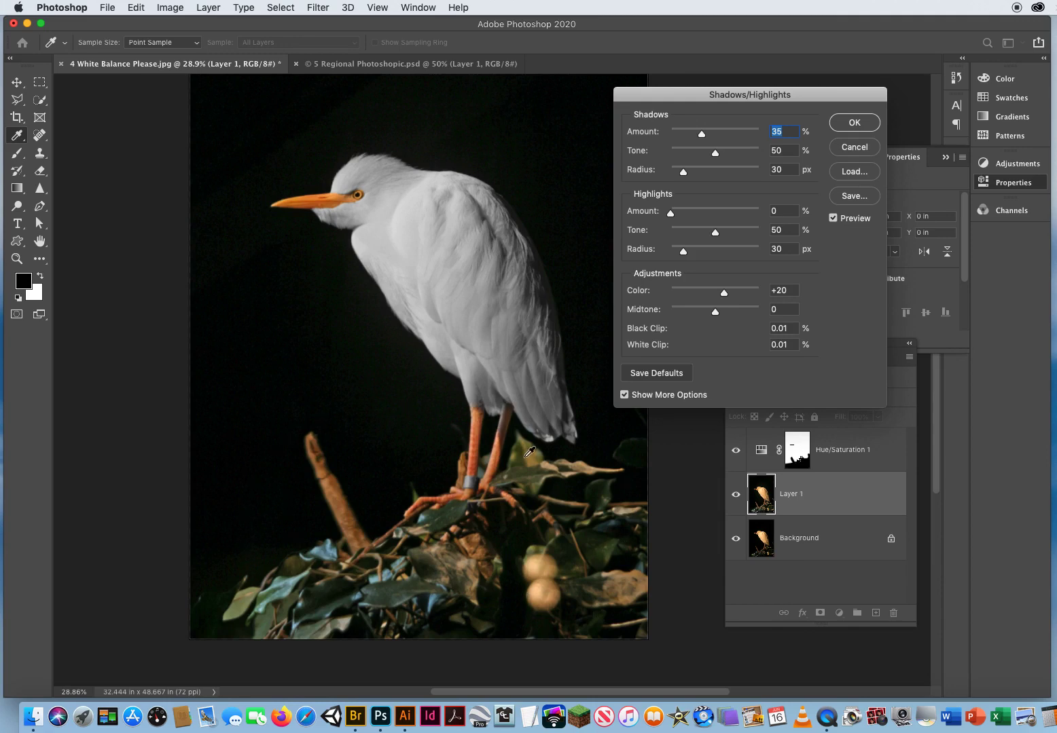
pyautogui.click(859, 123)
pyautogui.press('v')
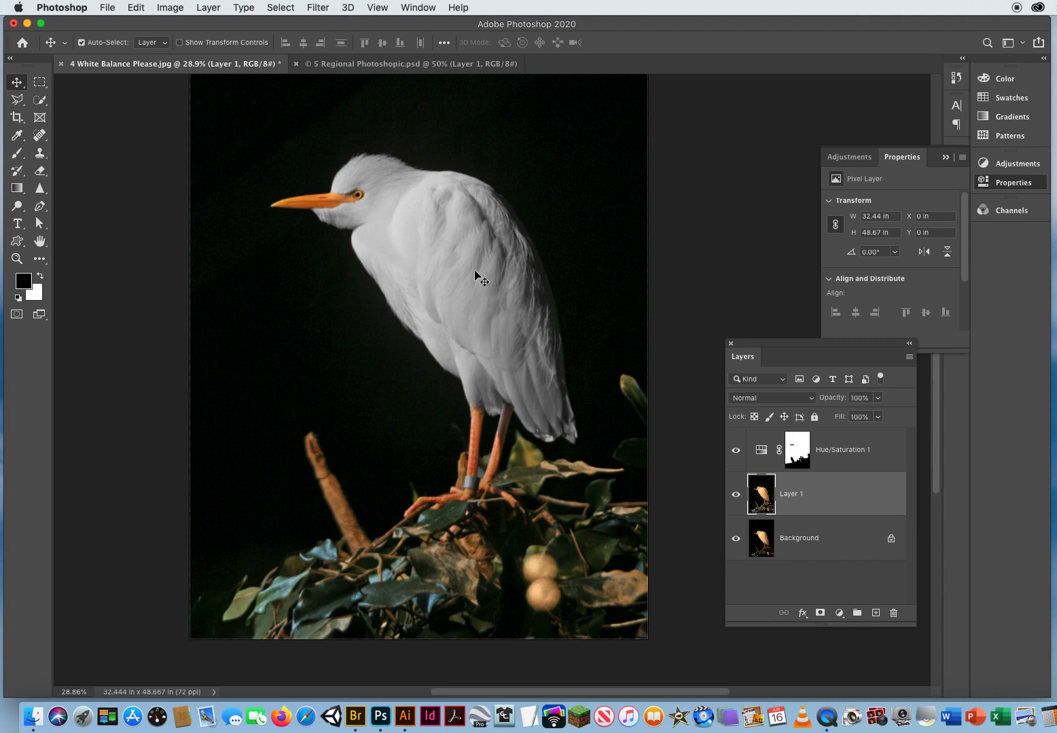
pyautogui.moveTo(421, 255); pyautogui.dragTo(440, 317)
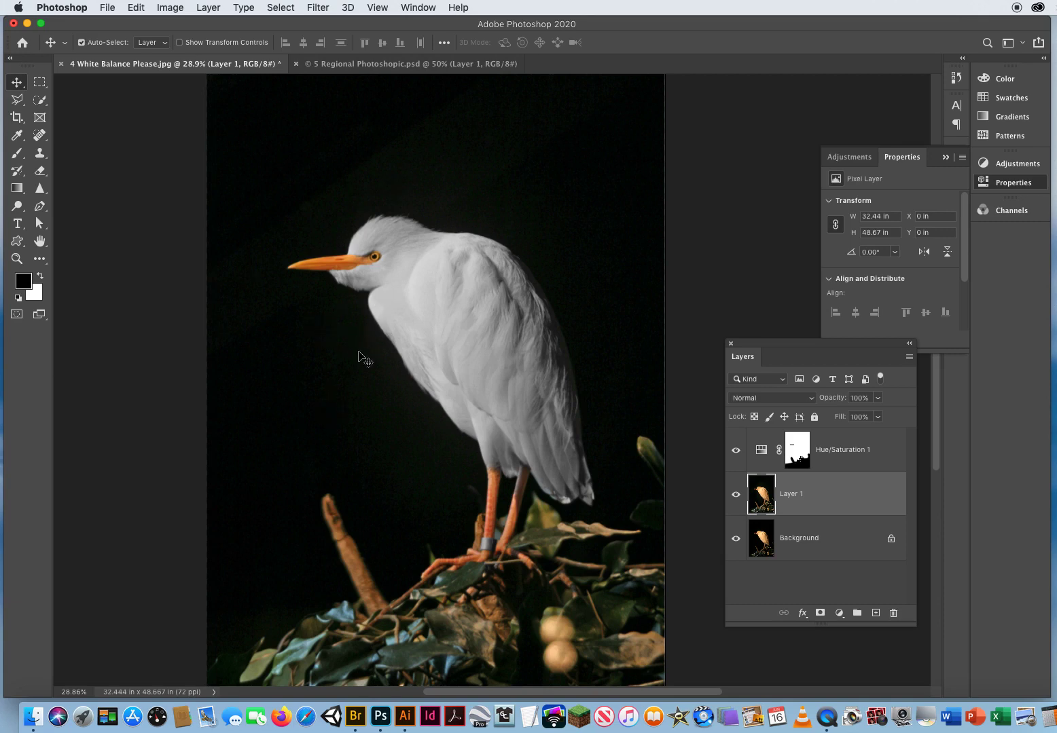
pyautogui.press('z')
pyautogui.moveTo(394, 367); pyautogui.dragTo(477, 370)
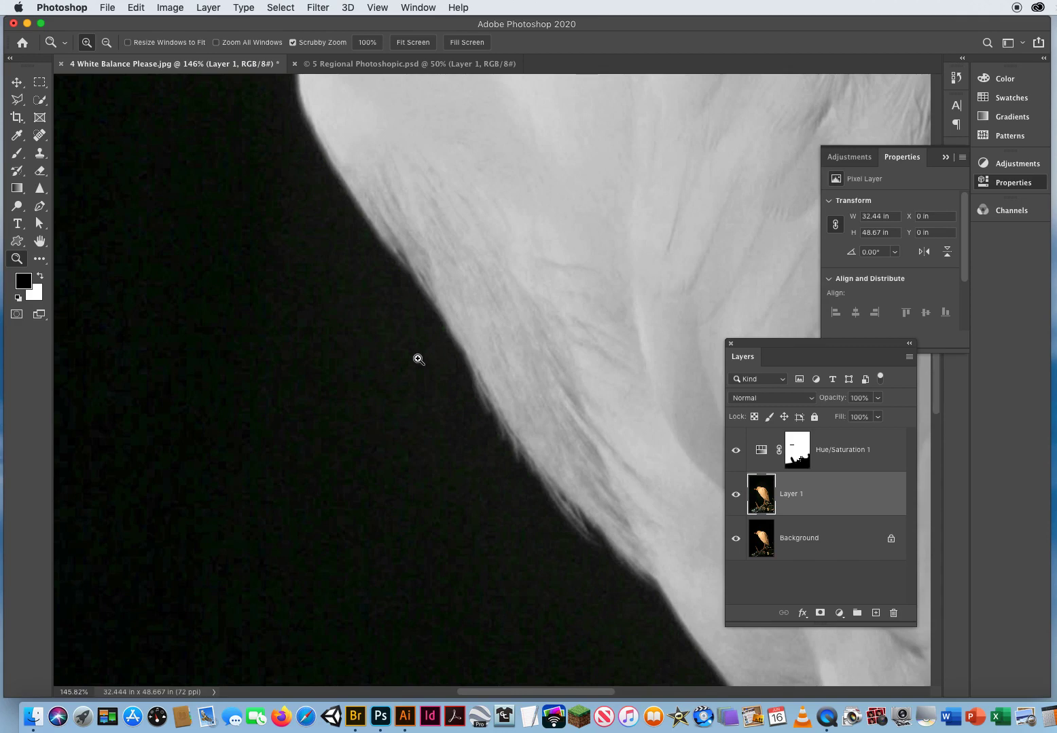
pyautogui.moveTo(402, 359); pyautogui.dragTo(318, 390)
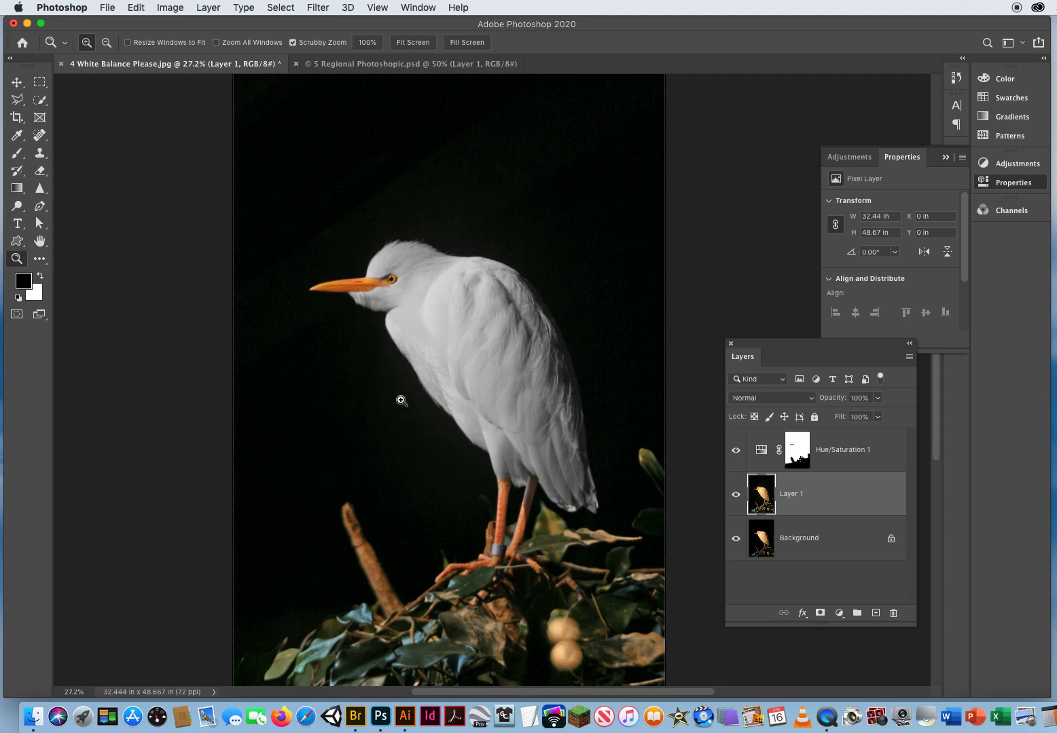
pyautogui.moveTo(401, 401); pyautogui.dragTo(431, 392)
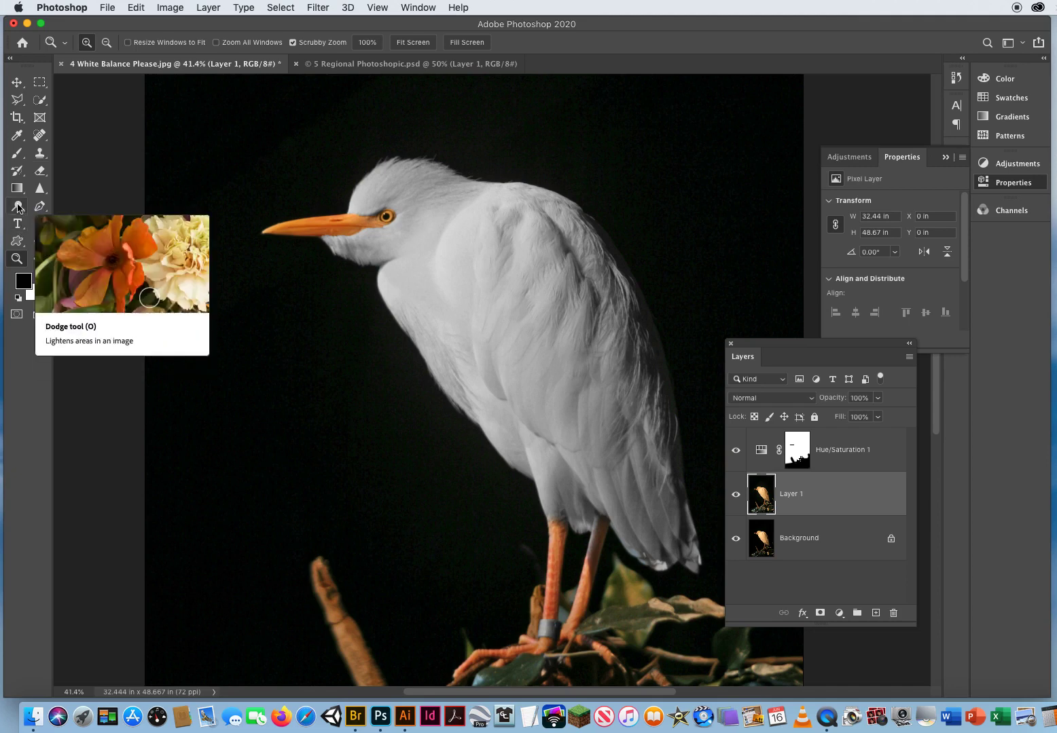
# Step: Pick the Burn tool, set Range to Shadows at 100% exposure, and size the brush to 167 px
pyautogui.click(18, 207)
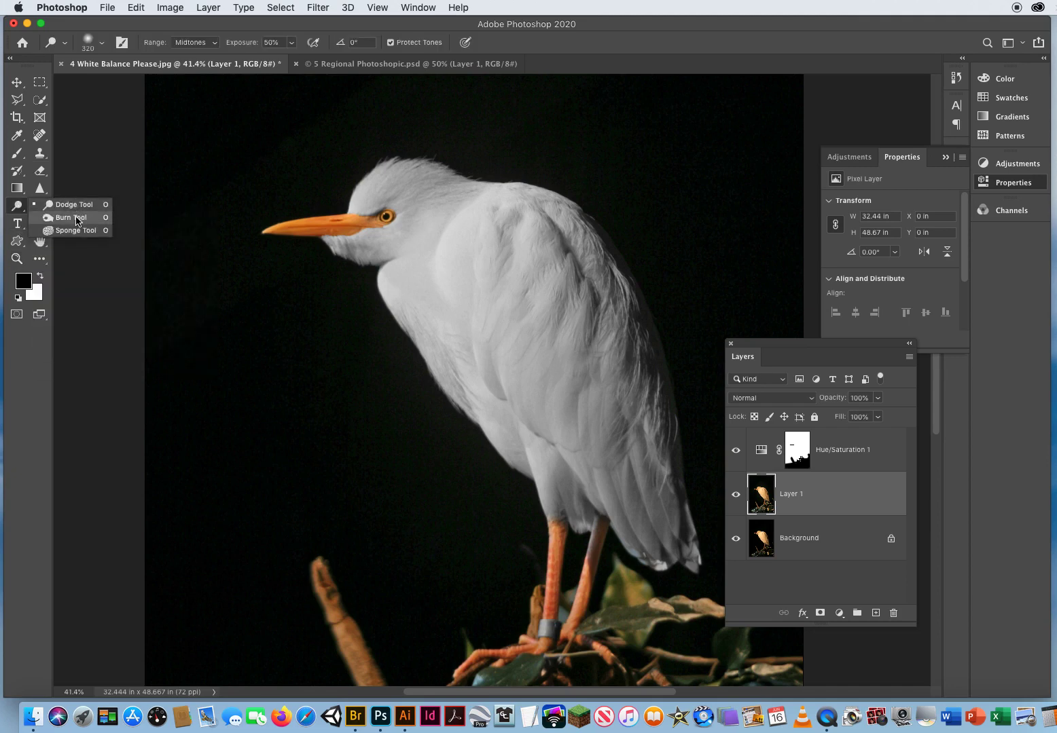
pyautogui.click(72, 217)
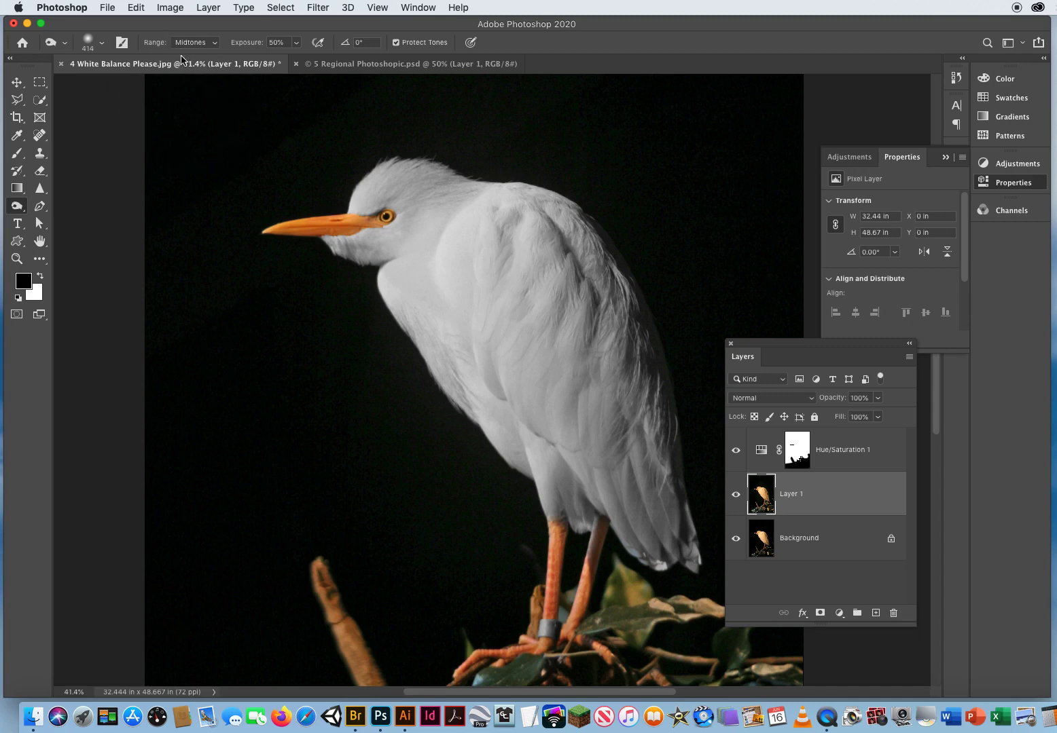
pyautogui.click(17, 83)
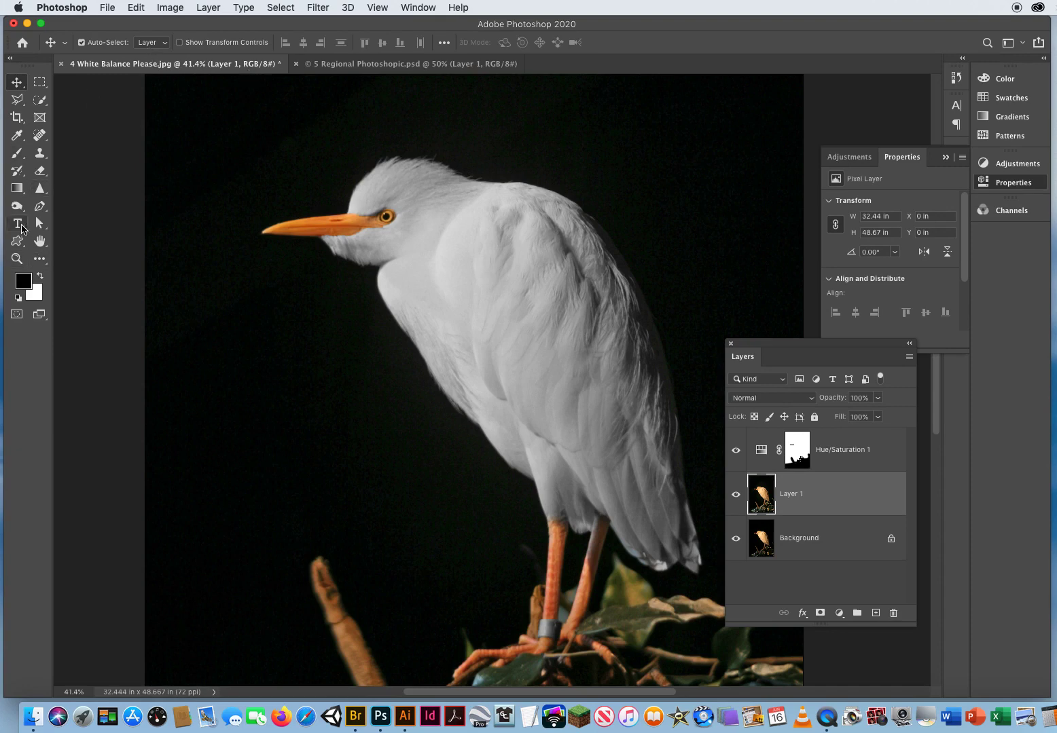
pyautogui.click(17, 207)
pyautogui.click(184, 45)
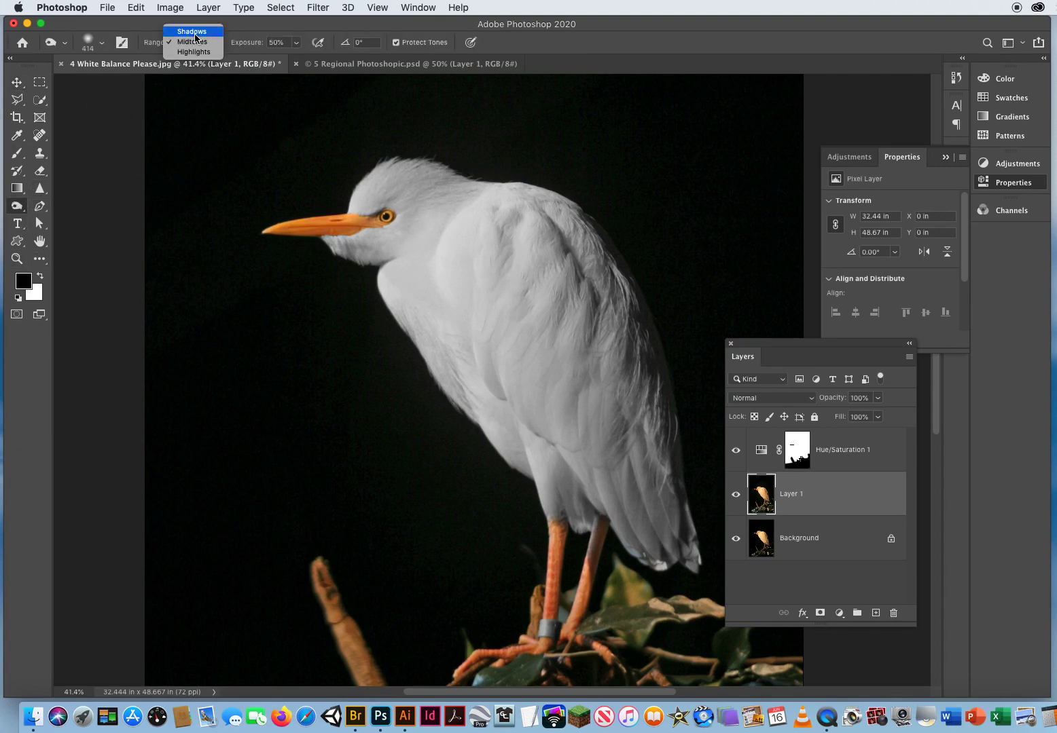
pyautogui.click(200, 53)
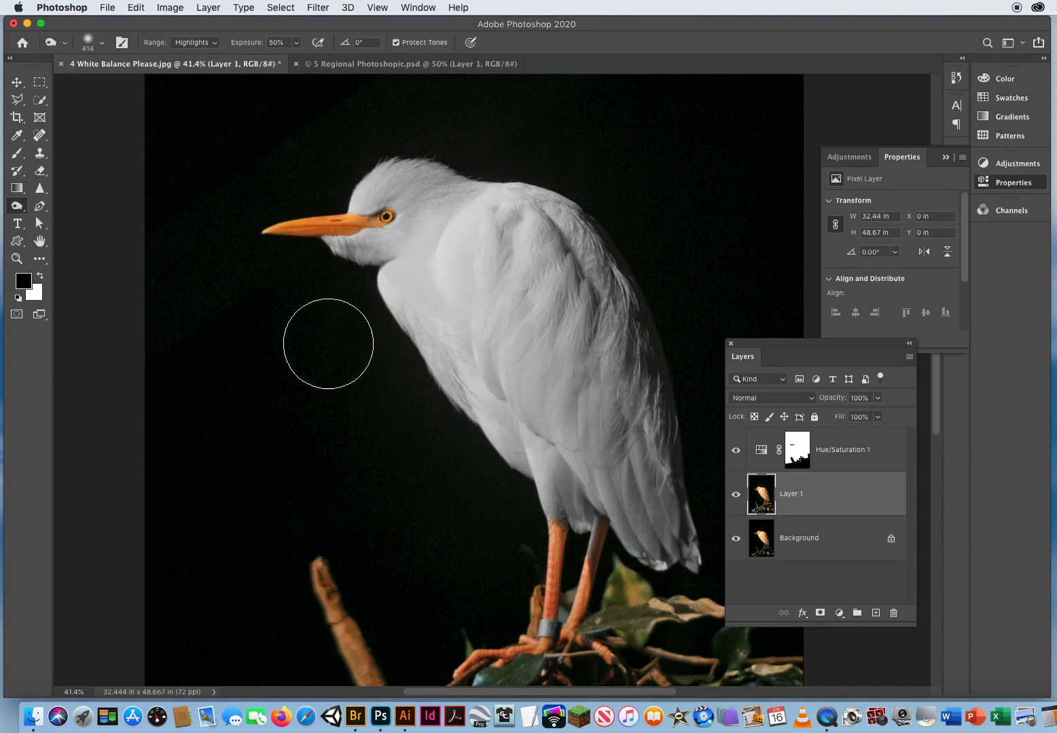
pyautogui.click(208, 45)
pyautogui.click(193, 21)
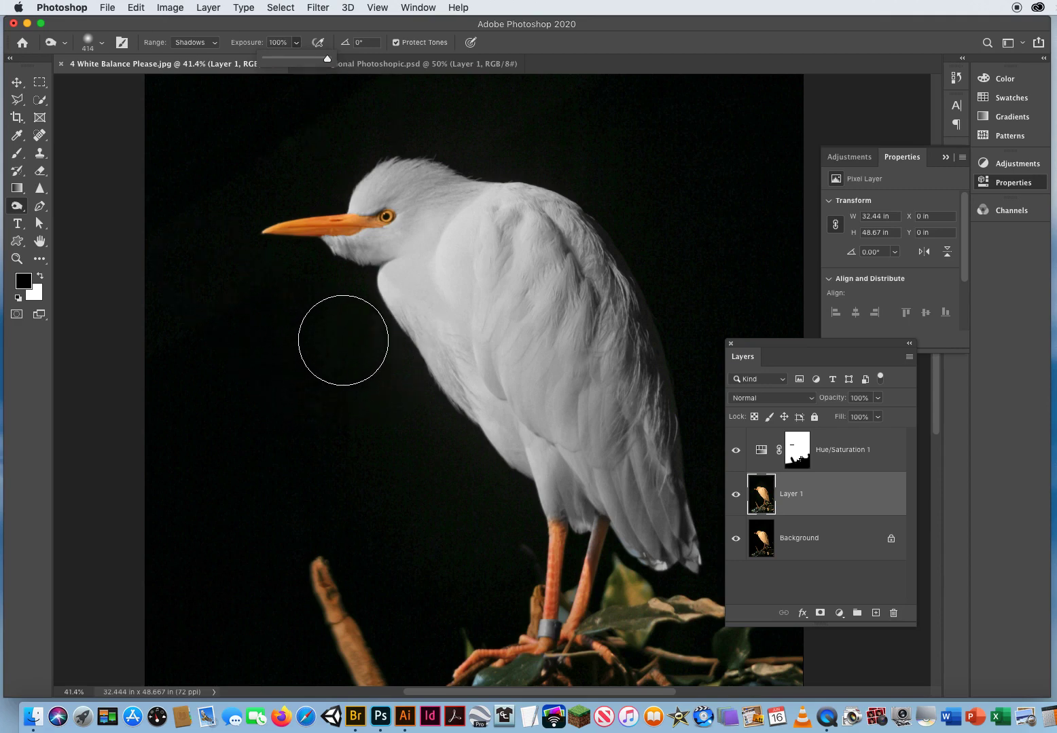
pyautogui.moveTo(341, 342)
pyautogui.mouseDown()
pyautogui.moveTo(313, 343)
pyautogui.moveTo(328, 483)
pyautogui.mouseUp()
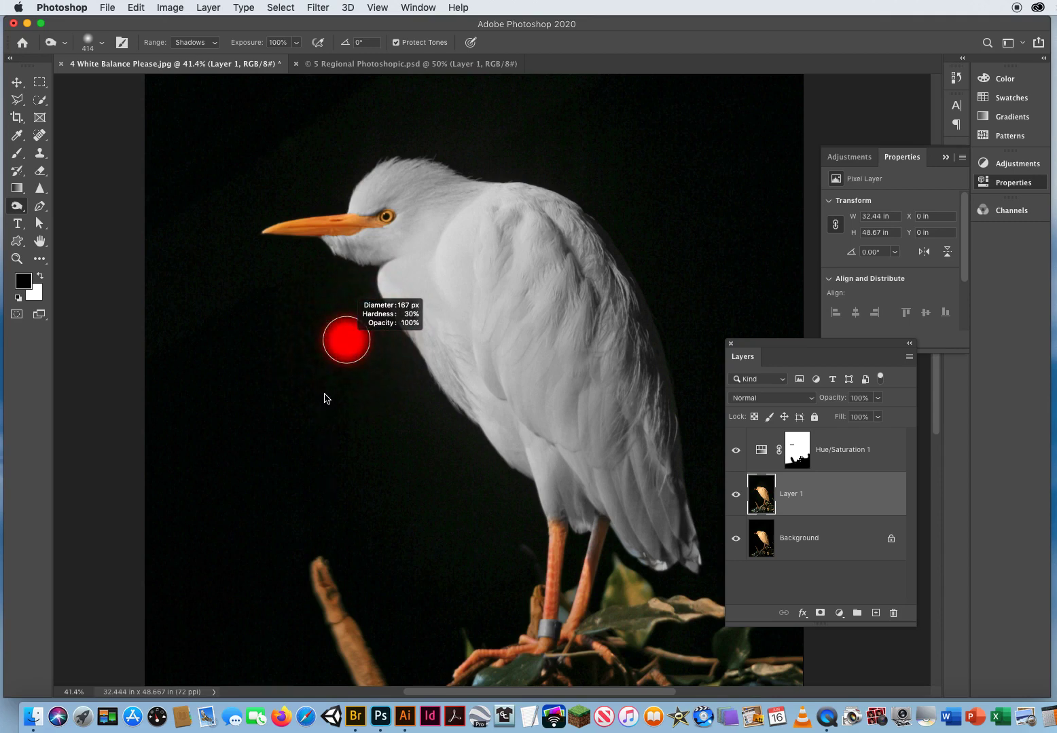
pyautogui.moveTo(324, 399); pyautogui.dragTo(331, 392)
# Step: Zoom to 100% around the neck and burn the background beside the neck and left leg
pyautogui.click(17, 258)
pyautogui.click(453, 421)
pyautogui.click(414, 387)
pyautogui.click(408, 360)
pyautogui.click(17, 206)
pyautogui.moveTo(288, 286)
pyautogui.mouseDown()
pyautogui.moveTo(338, 360)
pyautogui.moveTo(258, 246)
pyautogui.moveTo(413, 489)
pyautogui.moveTo(388, 457)
pyautogui.moveTo(473, 553)
pyautogui.moveTo(495, 554)
pyautogui.mouseUp()
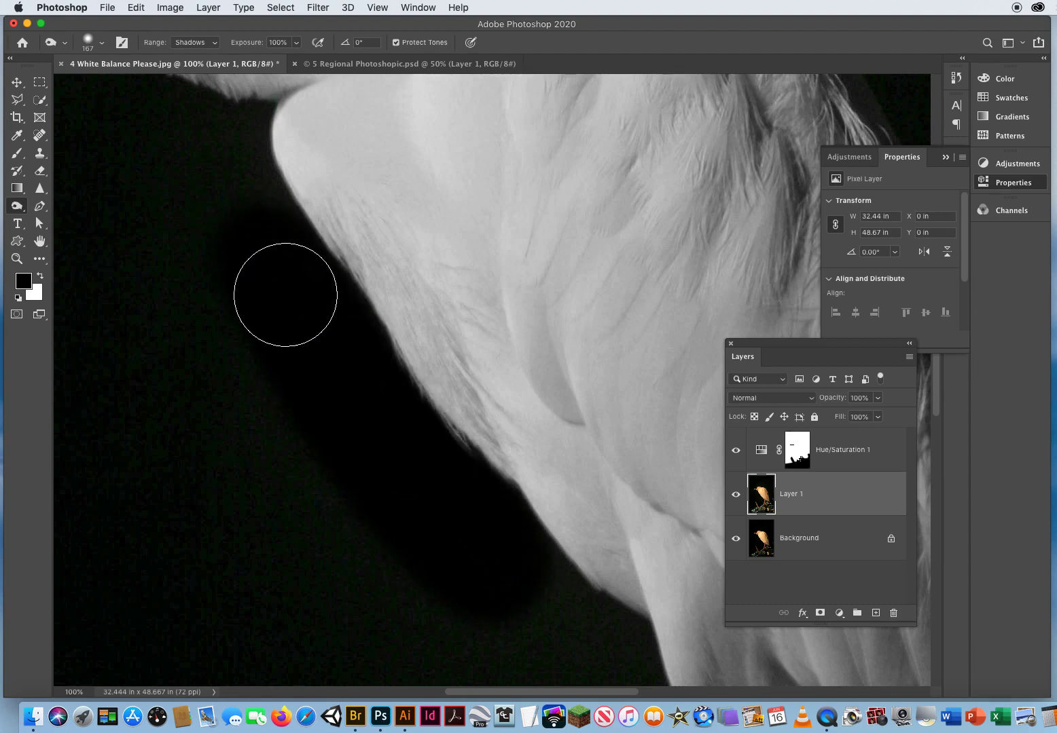
pyautogui.moveTo(399, 556); pyautogui.dragTo(540, 335)
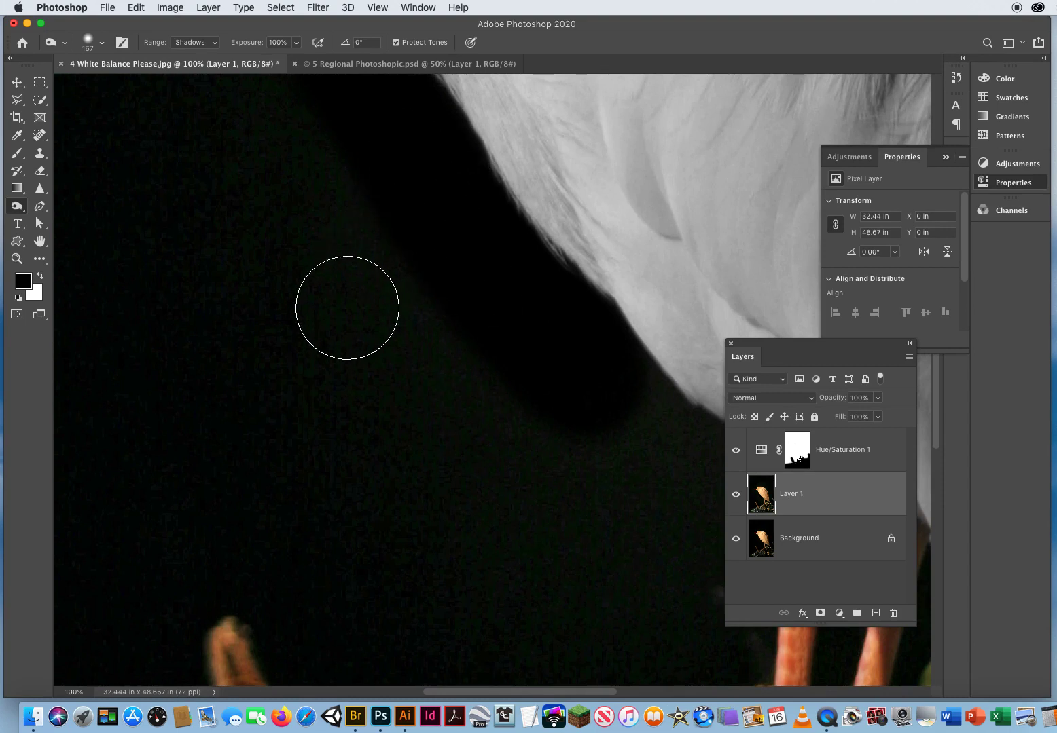
pyautogui.moveTo(536, 408)
pyautogui.mouseDown()
pyautogui.moveTo(470, 333)
pyautogui.moveTo(349, 241)
pyautogui.moveTo(538, 489)
pyautogui.moveTo(376, 378)
pyautogui.moveTo(316, 394)
pyautogui.moveTo(490, 582)
pyautogui.moveTo(589, 553)
pyautogui.moveTo(602, 471)
pyautogui.moveTo(628, 426)
pyautogui.moveTo(617, 399)
pyautogui.moveTo(625, 453)
pyautogui.moveTo(94, 294)
pyautogui.mouseUp()
pyautogui.moveTo(202, 285)
pyautogui.mouseDown()
pyautogui.moveTo(290, 336)
pyautogui.moveTo(254, 364)
pyautogui.moveTo(252, 511)
pyautogui.moveTo(174, 371)
pyautogui.moveTo(200, 488)
pyautogui.mouseUp()
pyautogui.moveTo(286, 414); pyautogui.dragTo(591, 217)
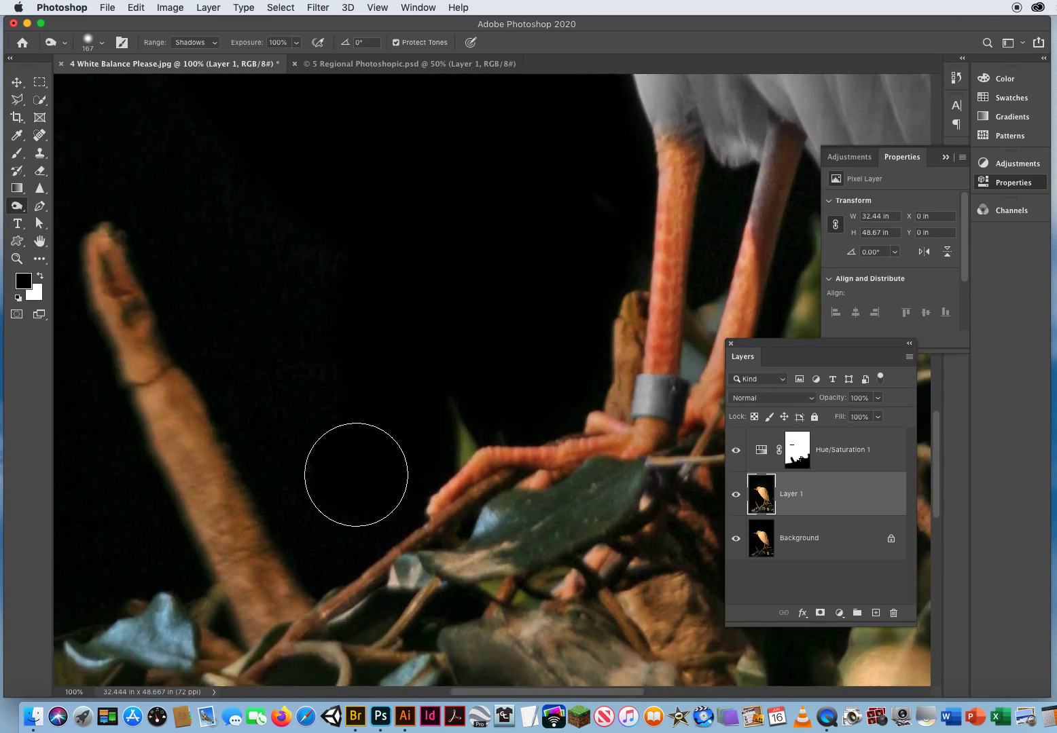
# Step: Burn the background above the beak, the head and along the egret's back
pyautogui.moveTo(237, 197); pyautogui.dragTo(600, 407)
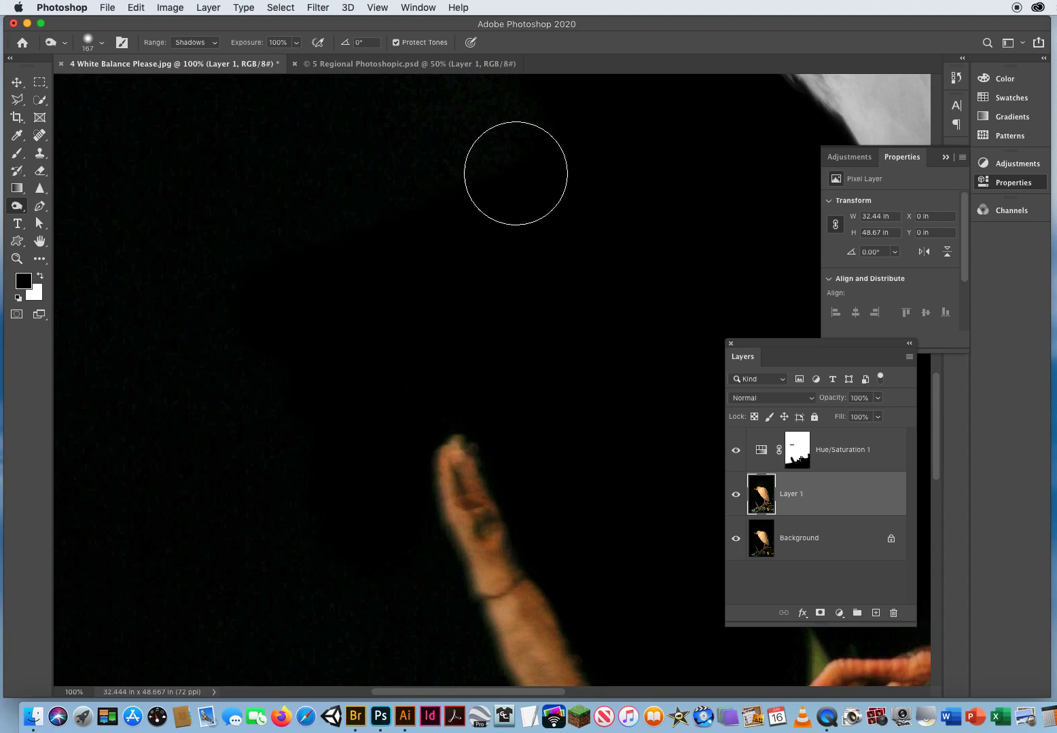
pyautogui.moveTo(278, 230); pyautogui.dragTo(334, 632)
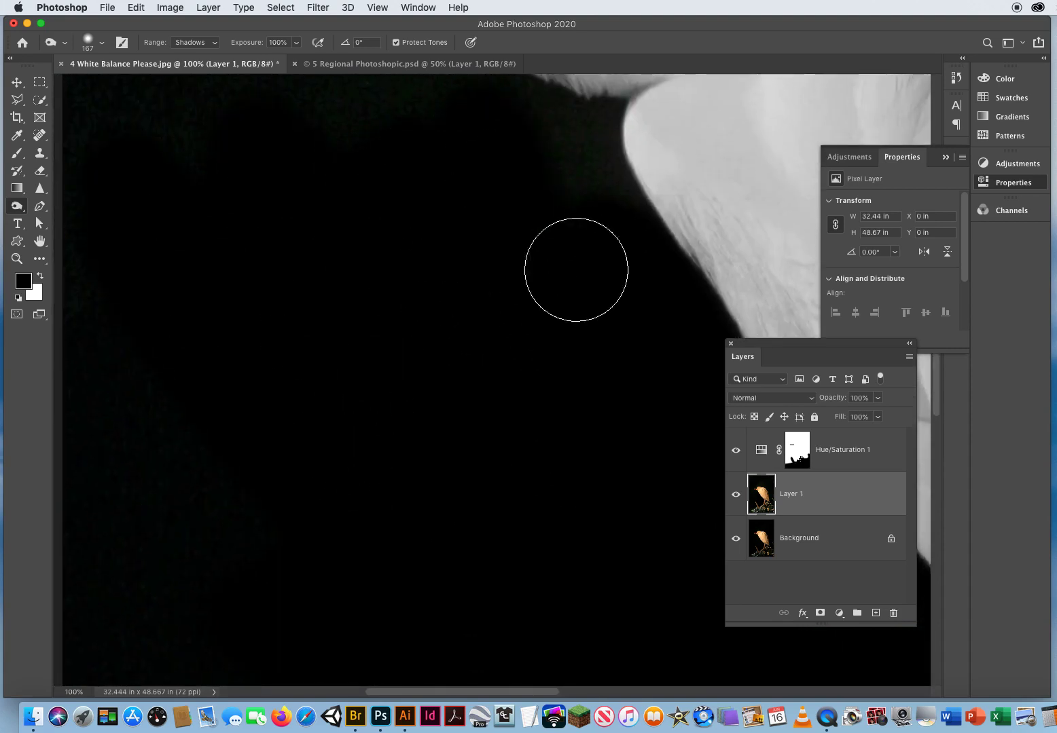
pyautogui.moveTo(593, 296)
pyautogui.mouseDown()
pyautogui.moveTo(559, 298)
pyautogui.moveTo(498, 621)
pyautogui.mouseUp()
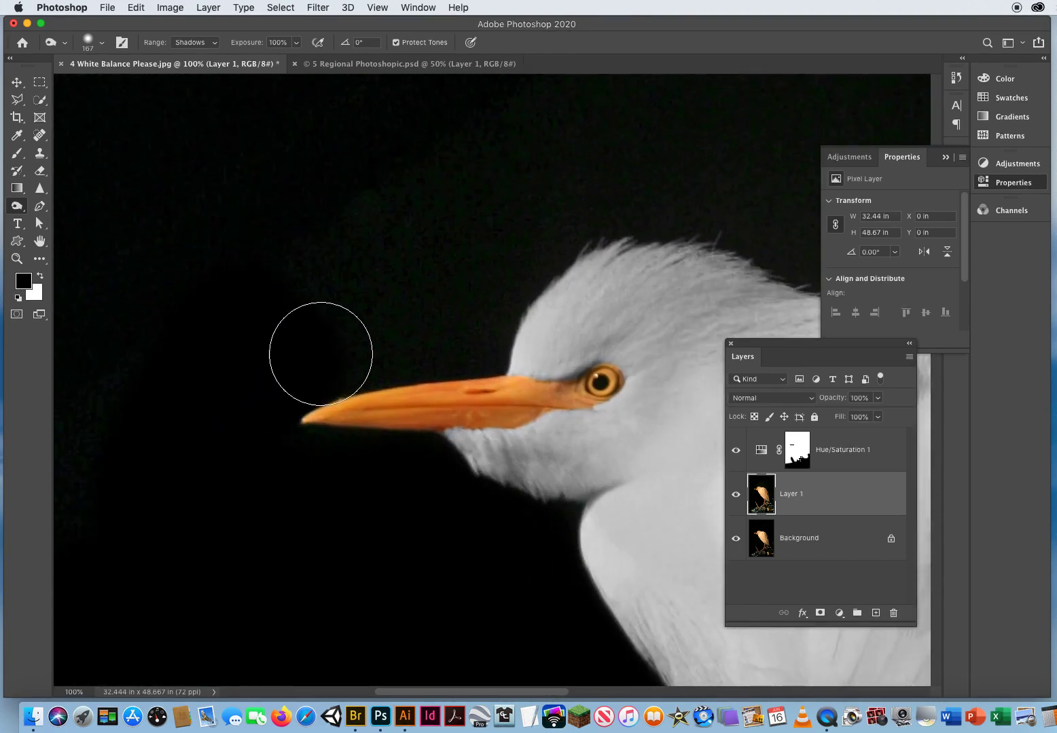
pyautogui.moveTo(336, 350)
pyautogui.mouseDown()
pyautogui.moveTo(455, 326)
pyautogui.moveTo(538, 231)
pyautogui.moveTo(591, 198)
pyautogui.moveTo(662, 184)
pyautogui.moveTo(751, 203)
pyautogui.moveTo(175, 191)
pyautogui.mouseUp()
pyautogui.moveTo(307, 189)
pyautogui.mouseDown()
pyautogui.moveTo(370, 240)
pyautogui.moveTo(563, 269)
pyautogui.moveTo(669, 330)
pyautogui.moveTo(657, 313)
pyautogui.moveTo(179, 130)
pyautogui.moveTo(246, 170)
pyautogui.moveTo(290, 216)
pyautogui.moveTo(433, 430)
pyautogui.moveTo(357, 301)
pyautogui.moveTo(382, 339)
pyautogui.moveTo(484, 624)
pyautogui.moveTo(483, 559)
pyautogui.moveTo(365, 171)
pyautogui.mouseUp()
pyautogui.moveTo(326, 124); pyautogui.dragTo(388, 385)
# Step: Resize the burn brush to 358 px, pan across the dark backdrop, and zoom out to the head
pyautogui.moveTo(384, 314)
pyautogui.mouseDown()
pyautogui.moveTo(360, 225)
pyautogui.moveTo(350, 248)
pyautogui.mouseUp()
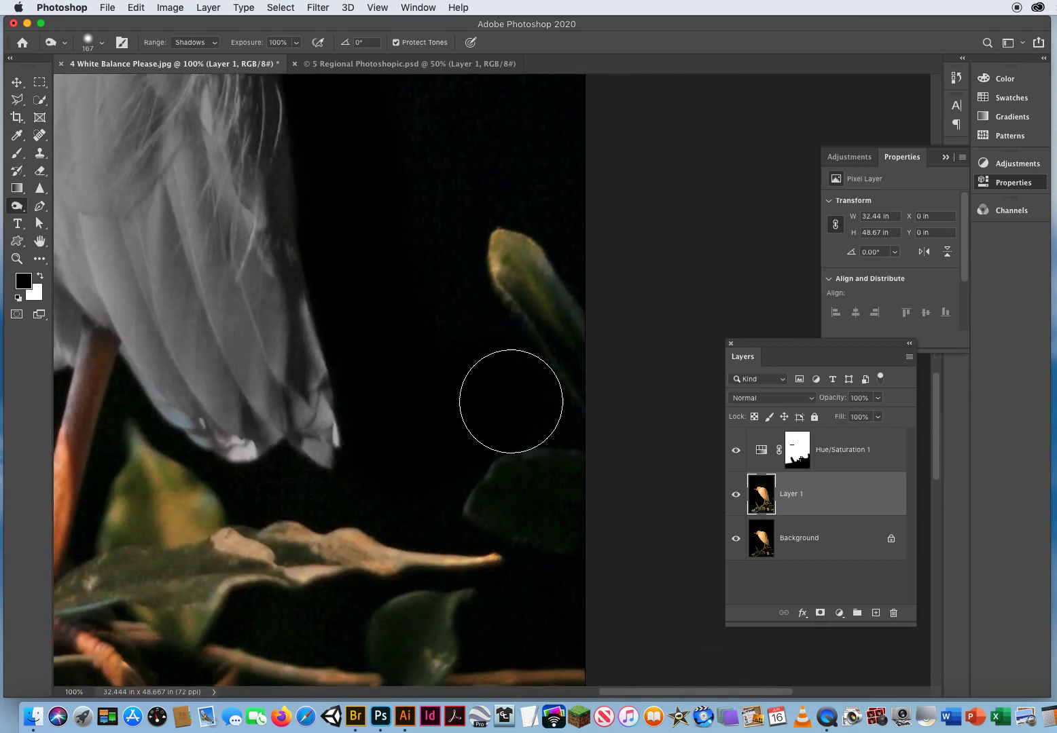
pyautogui.moveTo(416, 406)
pyautogui.mouseDown()
pyautogui.moveTo(404, 392)
pyautogui.moveTo(383, 403)
pyautogui.mouseUp()
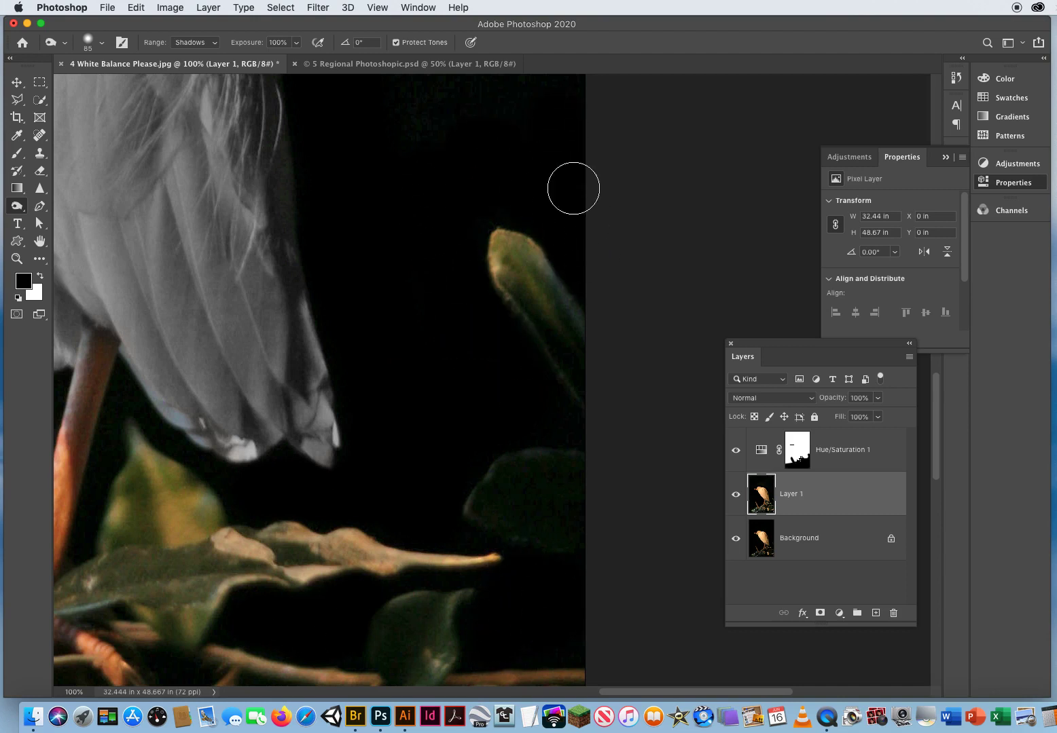
pyautogui.moveTo(402, 161); pyautogui.dragTo(432, 444)
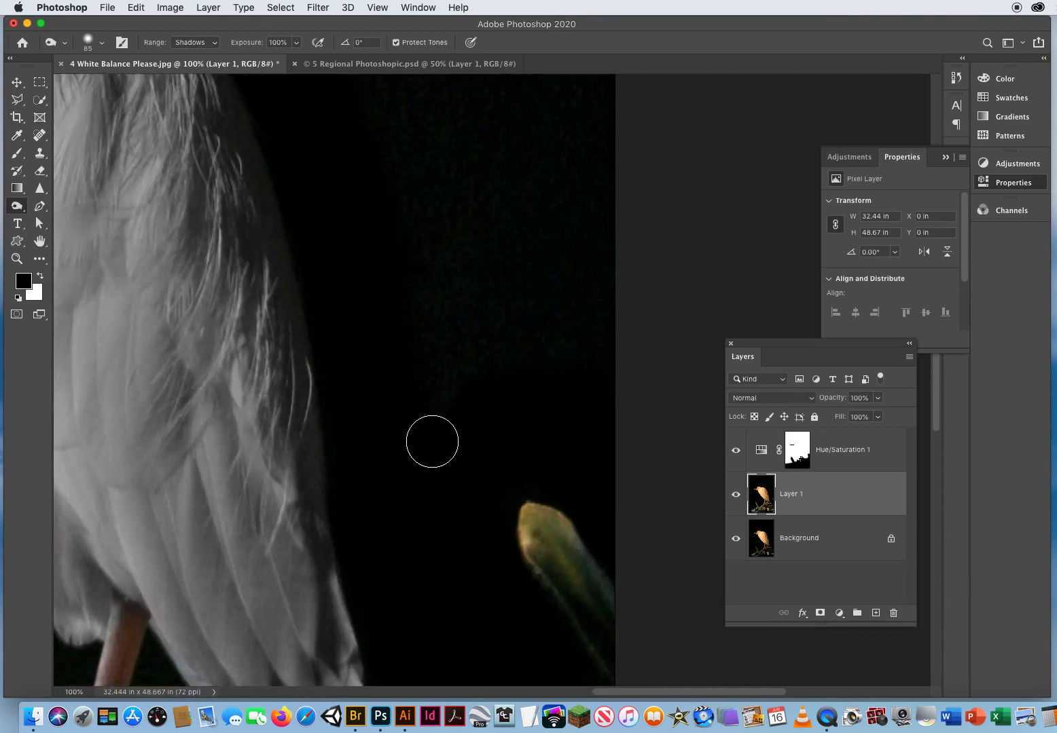
pyautogui.moveTo(418, 314); pyautogui.dragTo(515, 299)
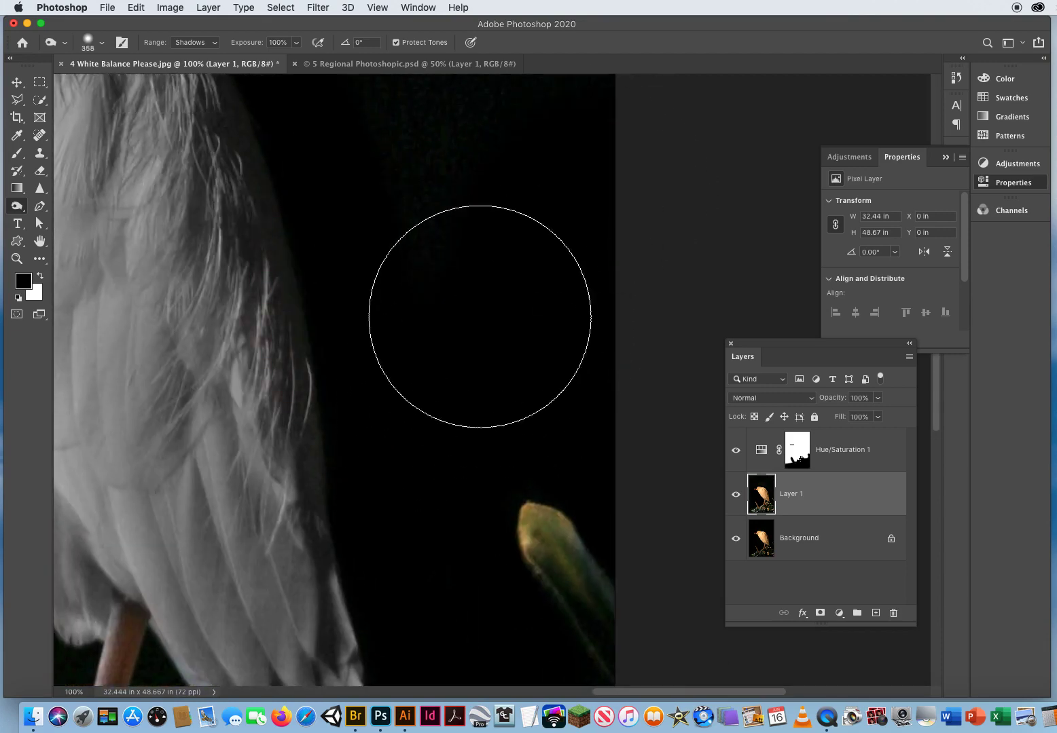
pyautogui.moveTo(454, 199); pyautogui.dragTo(451, 535)
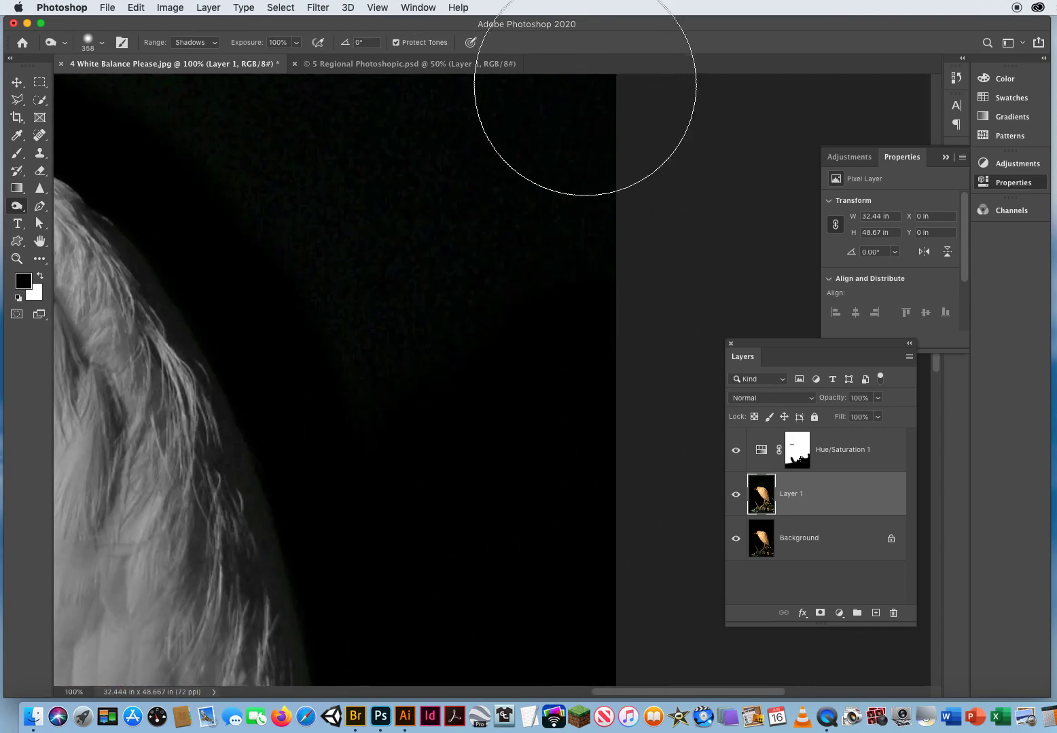
pyautogui.moveTo(394, 224)
pyautogui.mouseDown()
pyautogui.moveTo(413, 385)
pyautogui.moveTo(484, 543)
pyautogui.mouseUp()
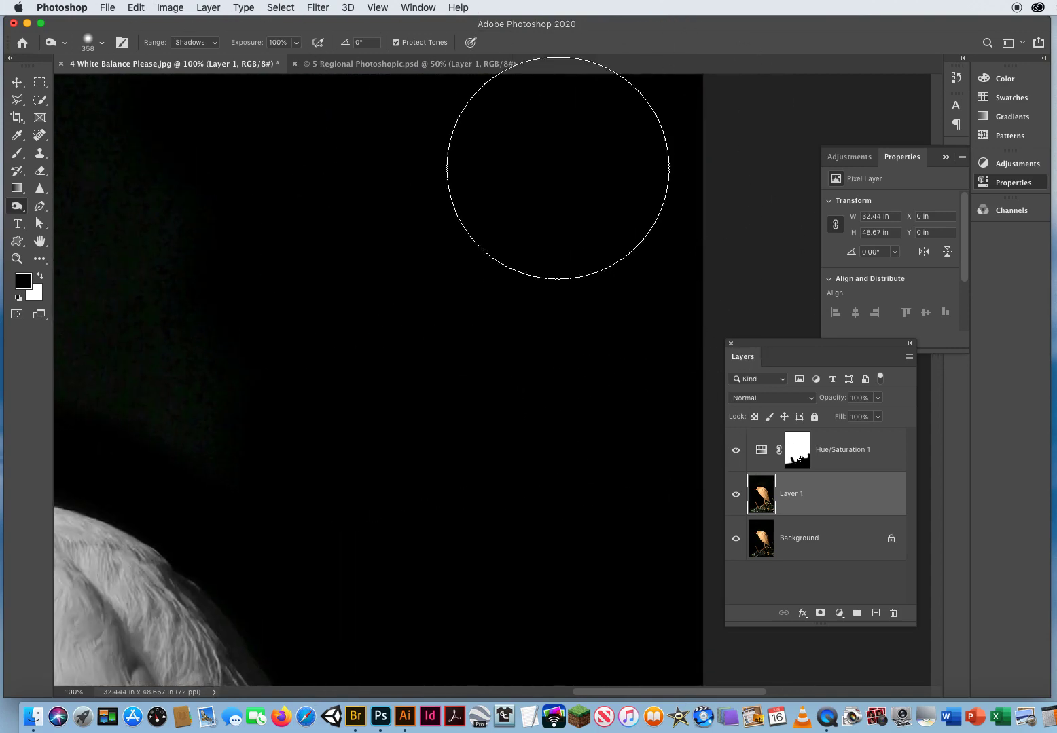
pyautogui.moveTo(390, 249); pyautogui.dragTo(298, 507)
pyautogui.click(17, 259)
pyautogui.moveTo(396, 403); pyautogui.dragTo(617, 172)
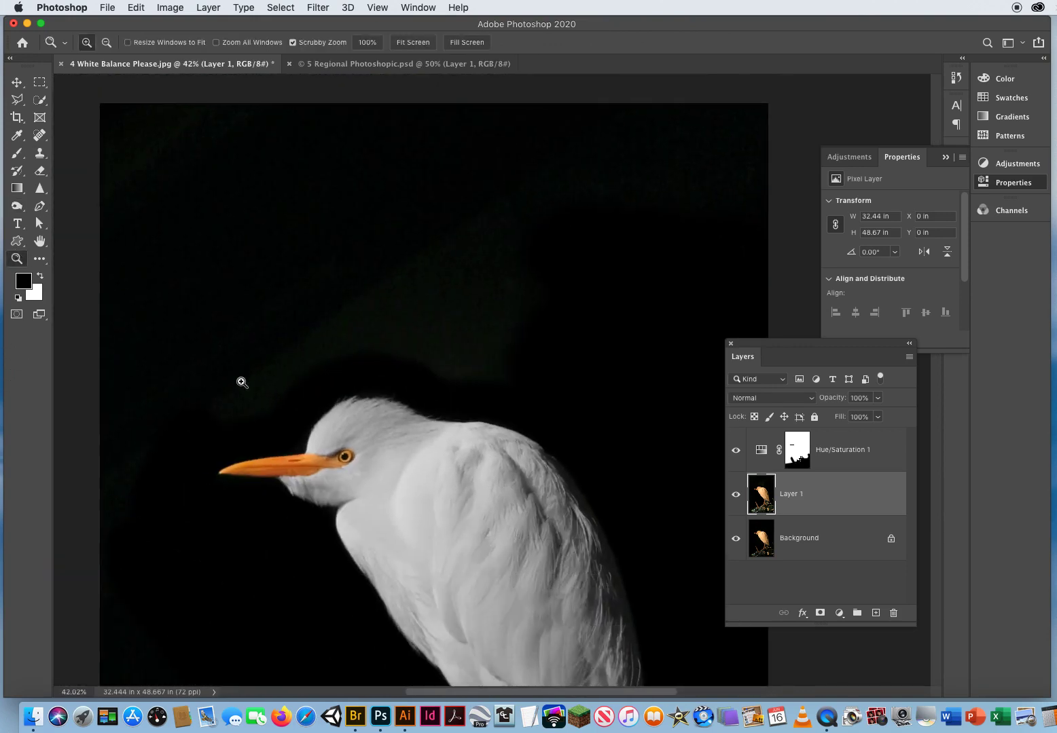
# Step: Burn the greenish glow above the egret and at lower left to near black, then view the whole bird
pyautogui.click(20, 157)
pyautogui.click(17, 206)
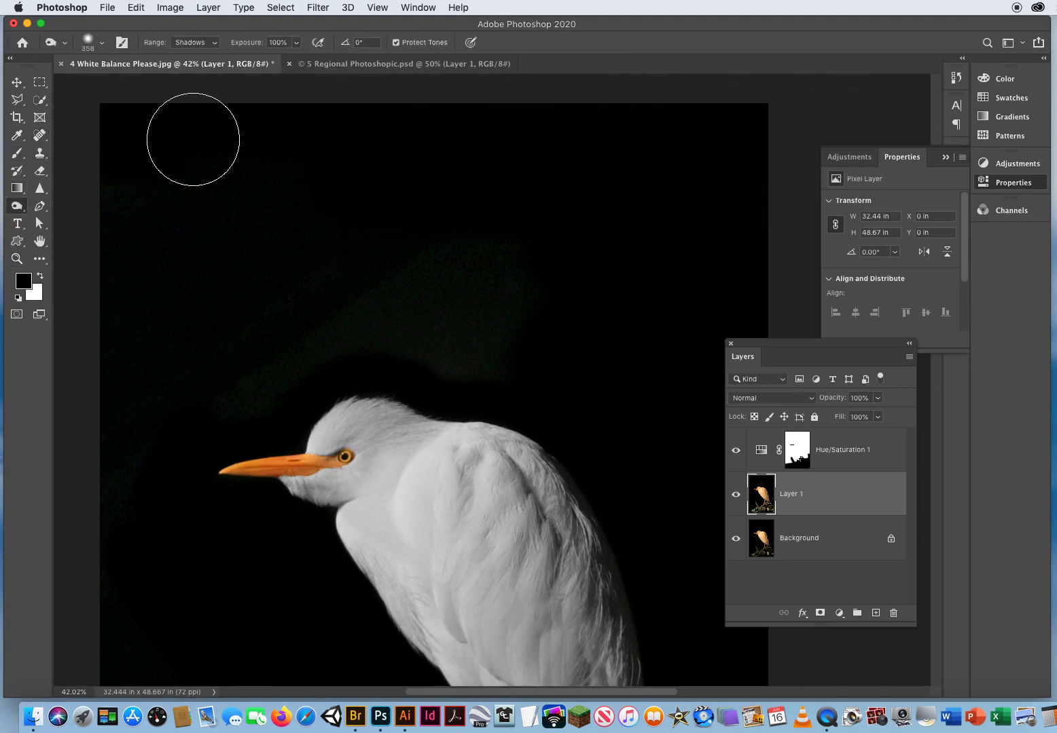
pyautogui.moveTo(406, 258)
pyautogui.mouseDown()
pyautogui.moveTo(617, 269)
pyautogui.moveTo(621, 305)
pyautogui.moveTo(237, 321)
pyautogui.moveTo(444, 331)
pyautogui.moveTo(554, 354)
pyautogui.moveTo(398, 319)
pyautogui.moveTo(352, 285)
pyautogui.moveTo(280, 368)
pyautogui.moveTo(177, 396)
pyautogui.moveTo(156, 334)
pyautogui.moveTo(85, 554)
pyautogui.moveTo(84, 593)
pyautogui.moveTo(116, 371)
pyautogui.moveTo(117, 380)
pyautogui.moveTo(154, 327)
pyautogui.moveTo(373, 222)
pyautogui.moveTo(646, 300)
pyautogui.mouseUp()
pyautogui.moveTo(94, 505)
pyautogui.mouseDown()
pyautogui.moveTo(146, 238)
pyautogui.moveTo(130, 183)
pyautogui.mouseUp()
pyautogui.moveTo(153, 577)
pyautogui.mouseDown()
pyautogui.moveTo(215, 479)
pyautogui.moveTo(262, 576)
pyautogui.moveTo(210, 594)
pyautogui.moveTo(184, 551)
pyautogui.moveTo(220, 236)
pyautogui.mouseUp()
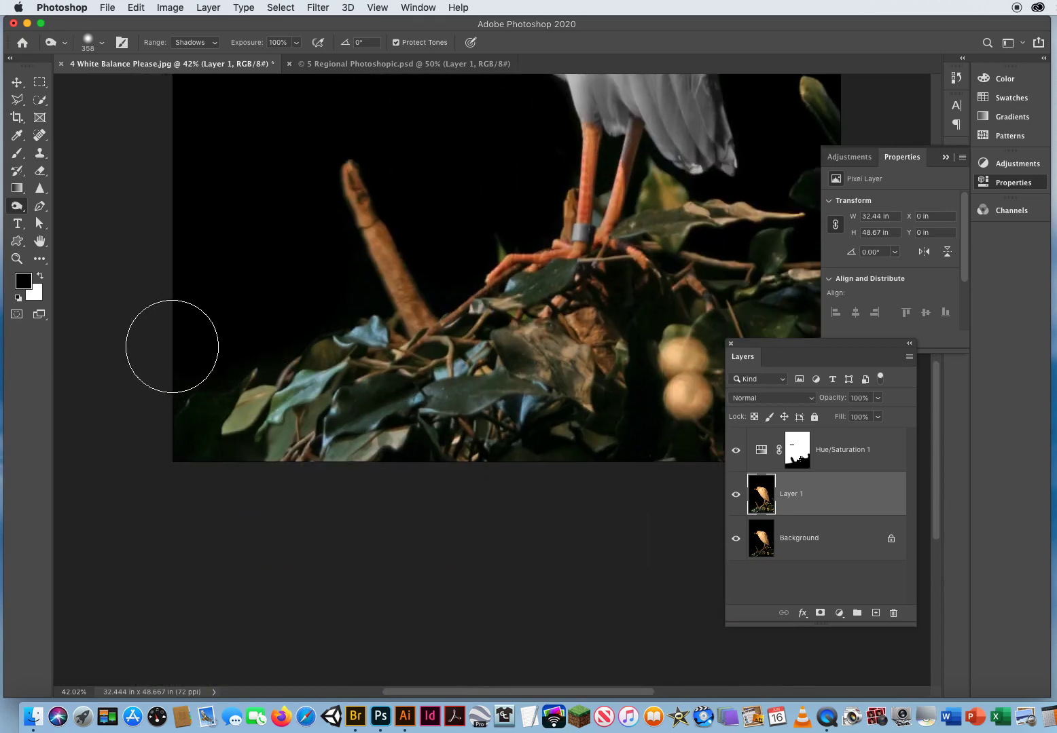
pyautogui.moveTo(247, 196); pyautogui.dragTo(168, 347)
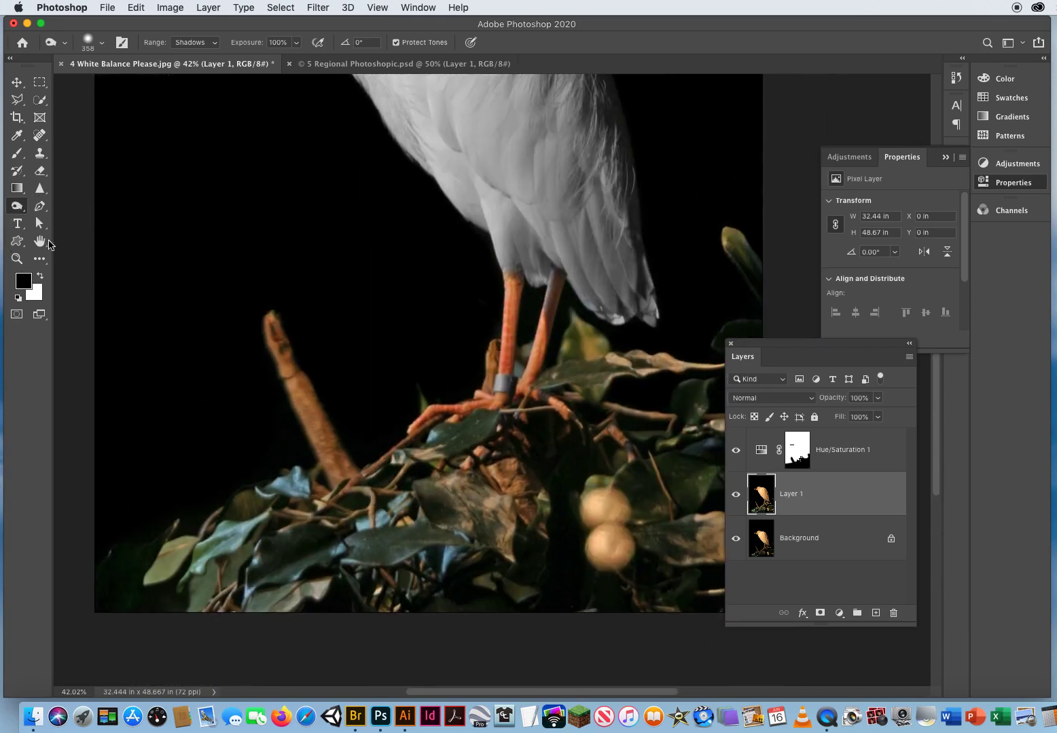
pyautogui.click(17, 259)
pyautogui.moveTo(429, 306); pyautogui.dragTo(380, 309)
pyautogui.moveTo(503, 384); pyautogui.dragTo(517, 378)
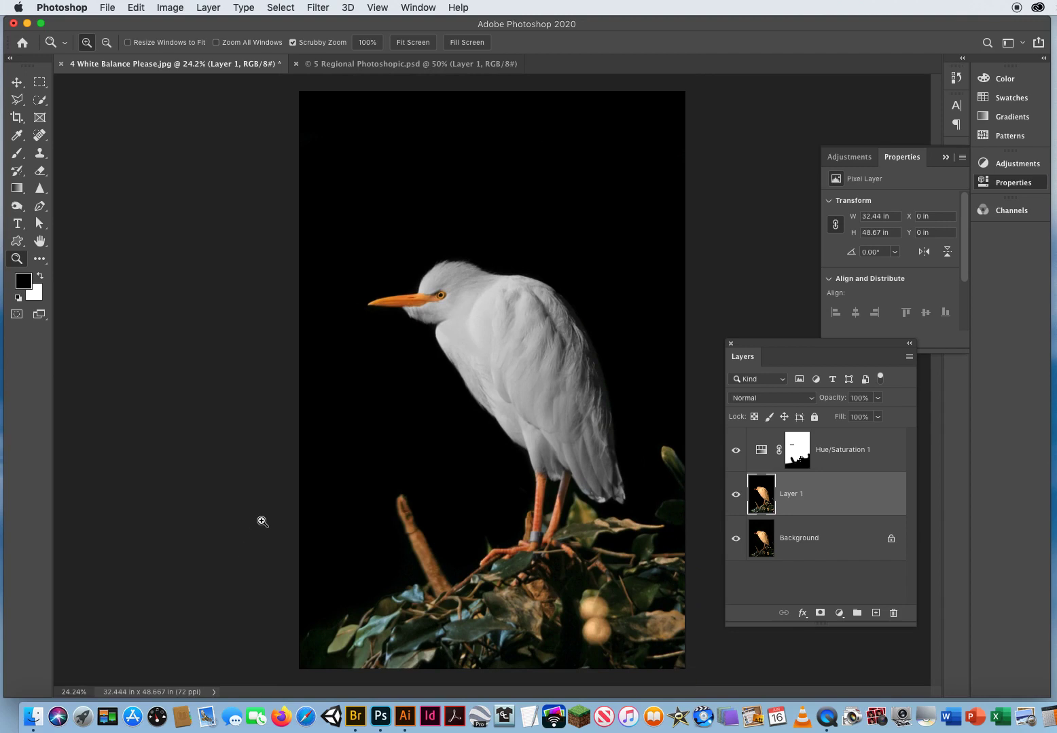
# Step: Select the Move tool and bring up the 5 Regional Photoshopic.psd cover
pyautogui.click(22, 83)
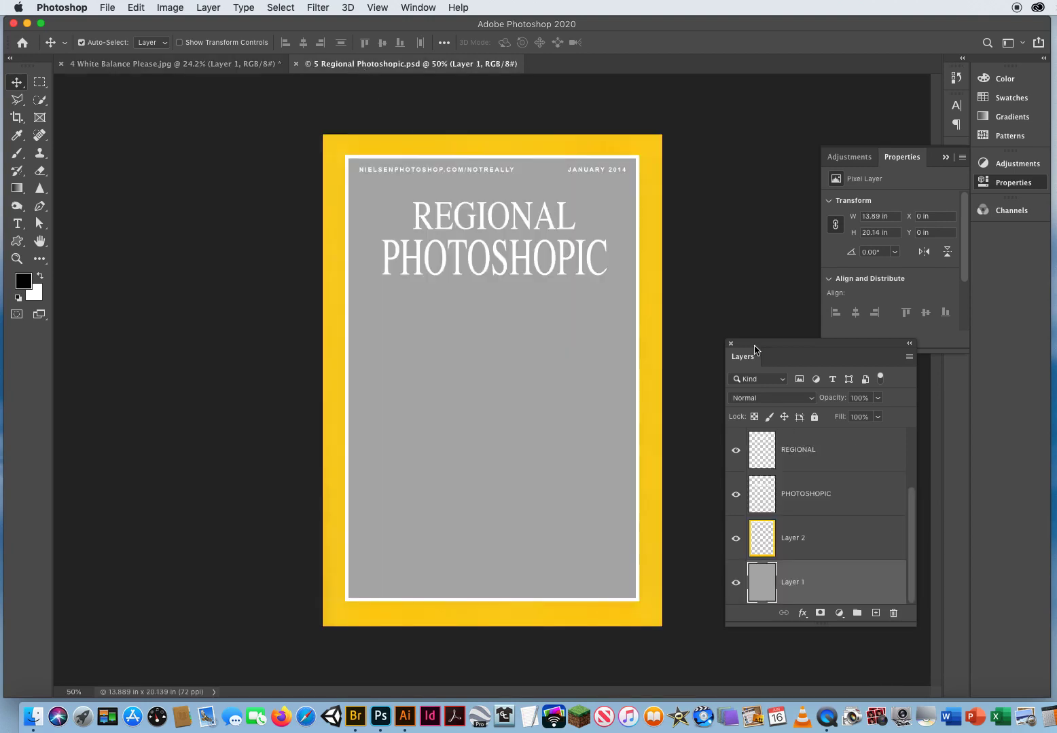
# Step: Enlarge the Layers panel, then flatten the White Balance Please egret photo into one Background layer
pyautogui.moveTo(756, 345); pyautogui.dragTo(739, 171)
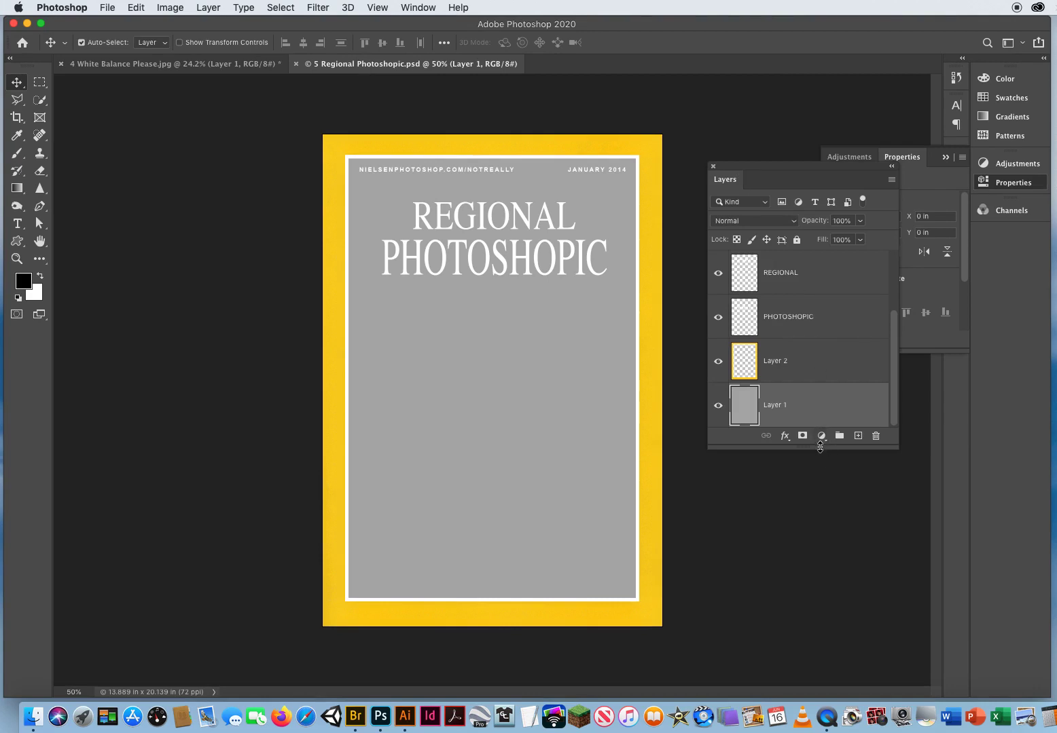
pyautogui.moveTo(820, 447); pyautogui.dragTo(820, 620)
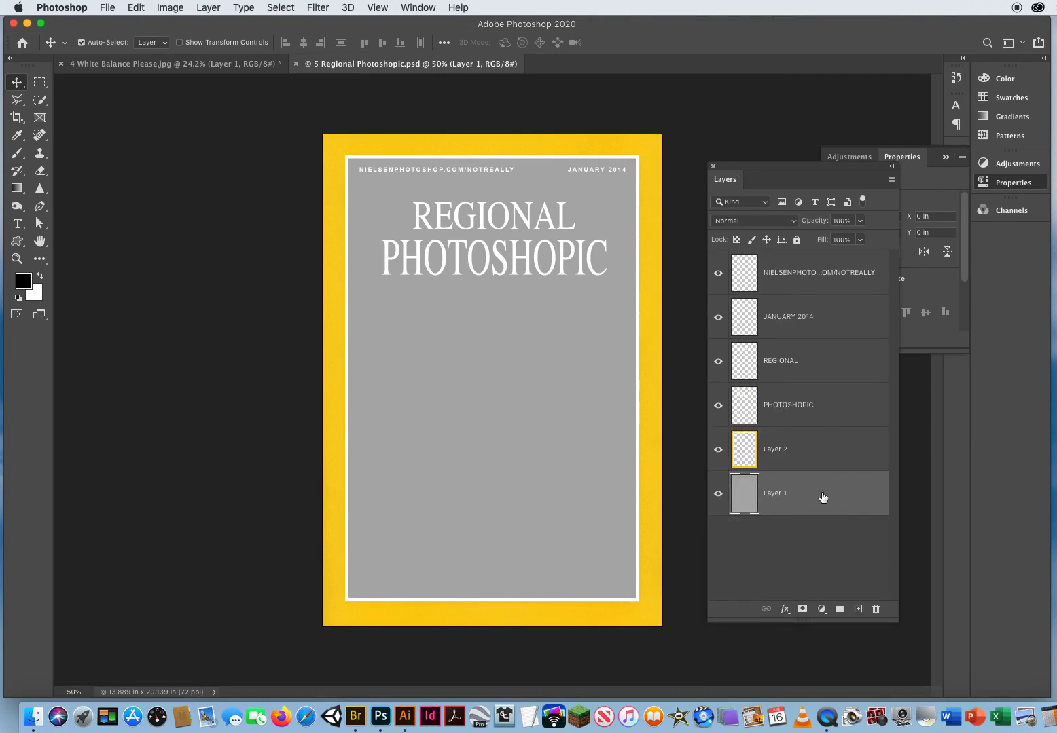
pyautogui.click(189, 66)
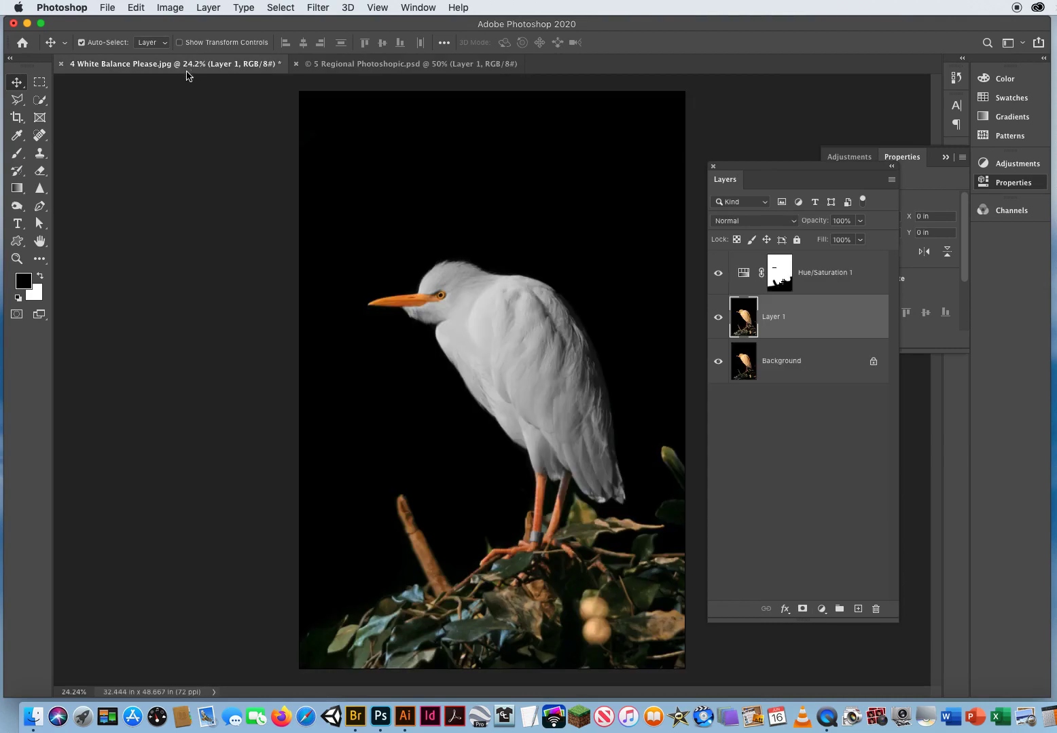
pyautogui.click(944, 158)
pyautogui.moveTo(836, 175); pyautogui.dragTo(762, 133)
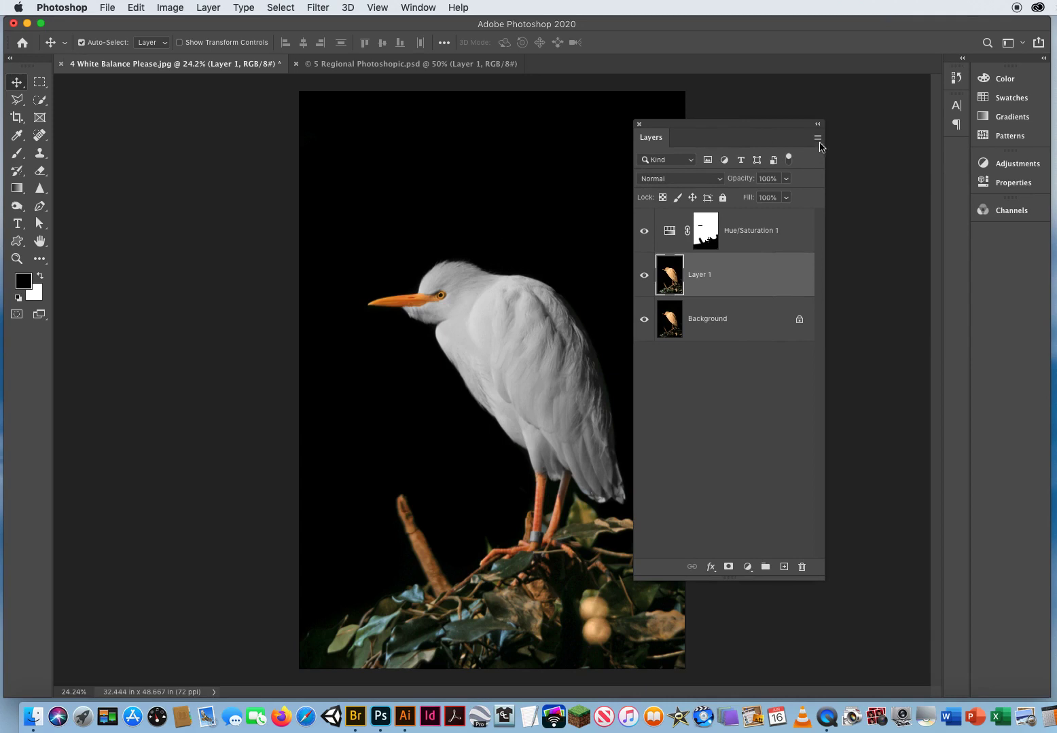
pyautogui.click(818, 139)
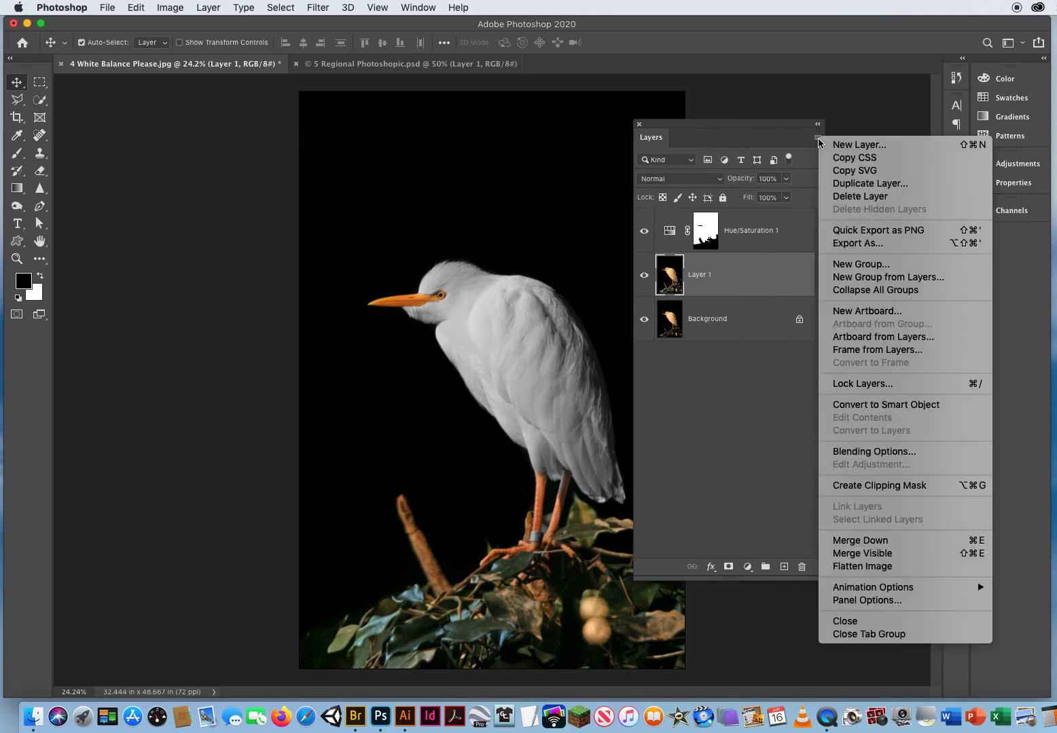
pyautogui.click(860, 568)
pyautogui.moveTo(664, 127); pyautogui.dragTo(810, 134)
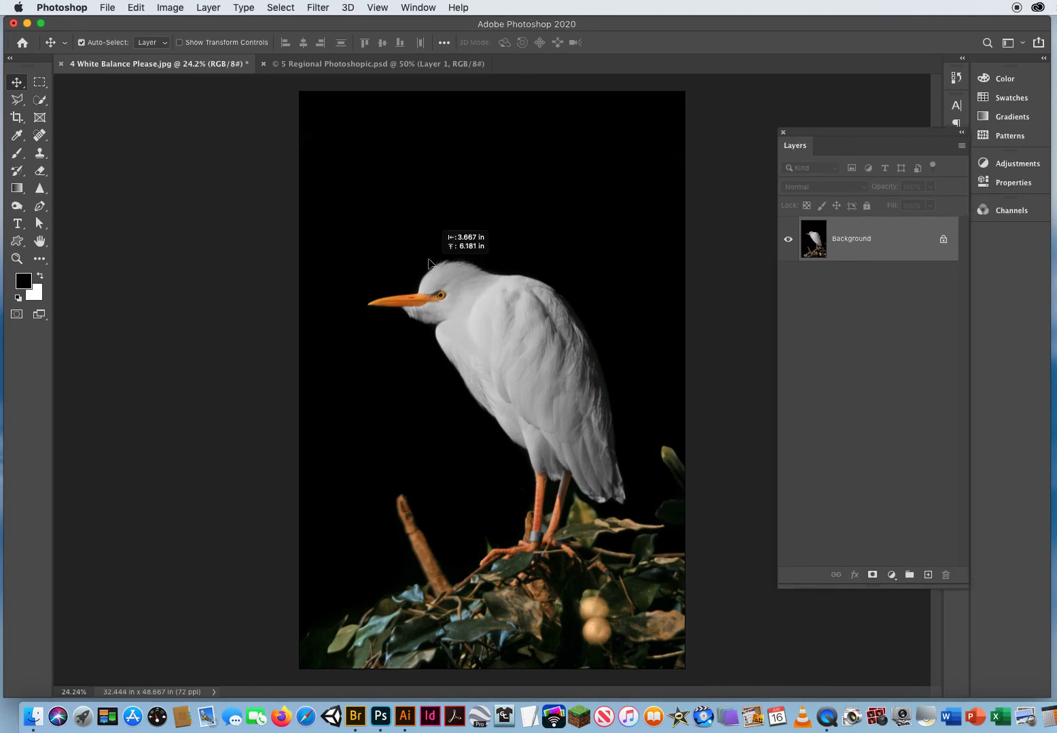
# Step: Copy the flattened egret onto the Regional Photoshopic cover as Layer 3, beneath the frame and titles
pyautogui.click(324, 65)
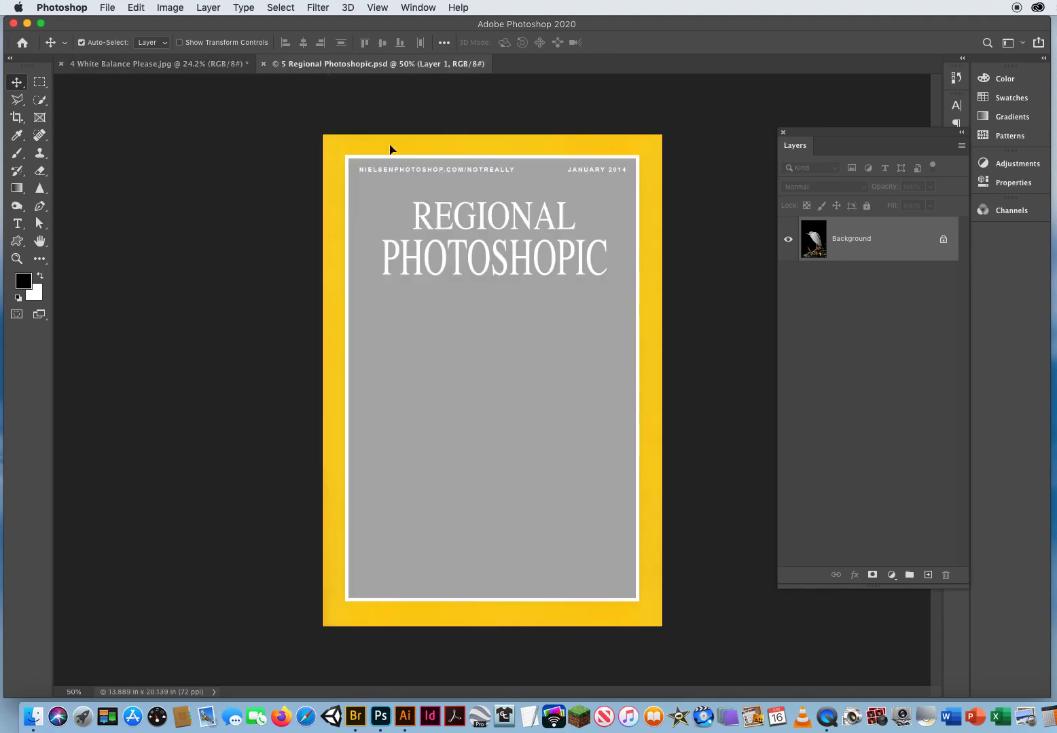
pyautogui.moveTo(471, 338); pyautogui.dragTo(480, 395)
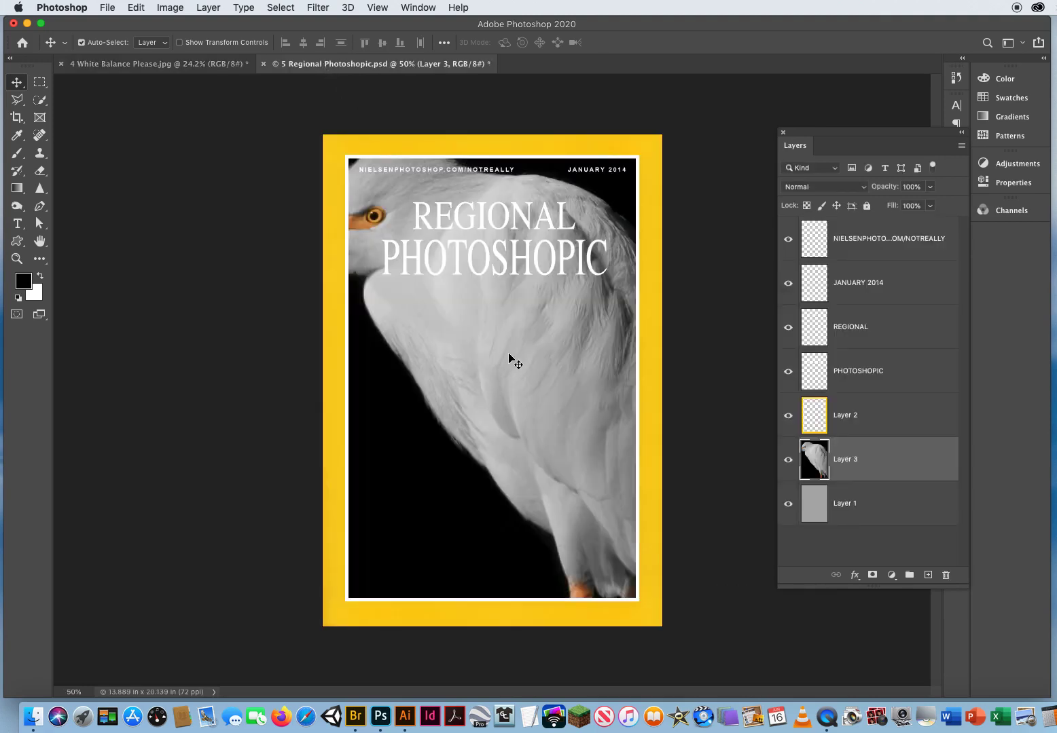
pyautogui.moveTo(511, 357); pyautogui.dragTo(489, 358)
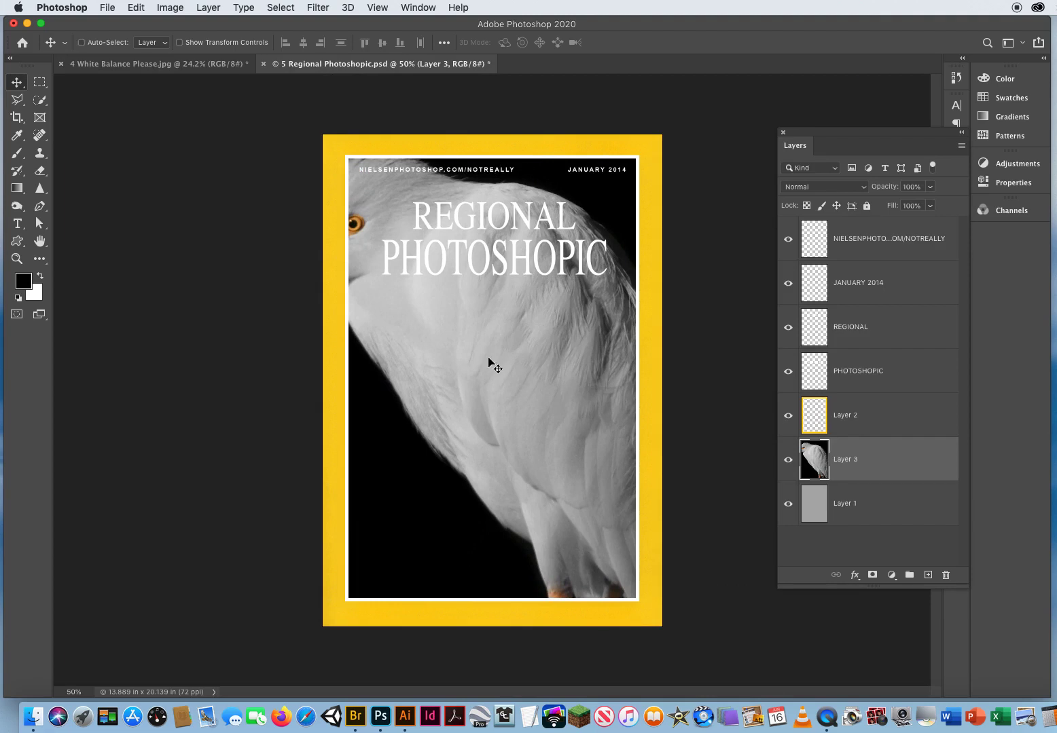
pyautogui.press('super+minus')
pyautogui.press('super+minus')
pyautogui.press('super+minus')
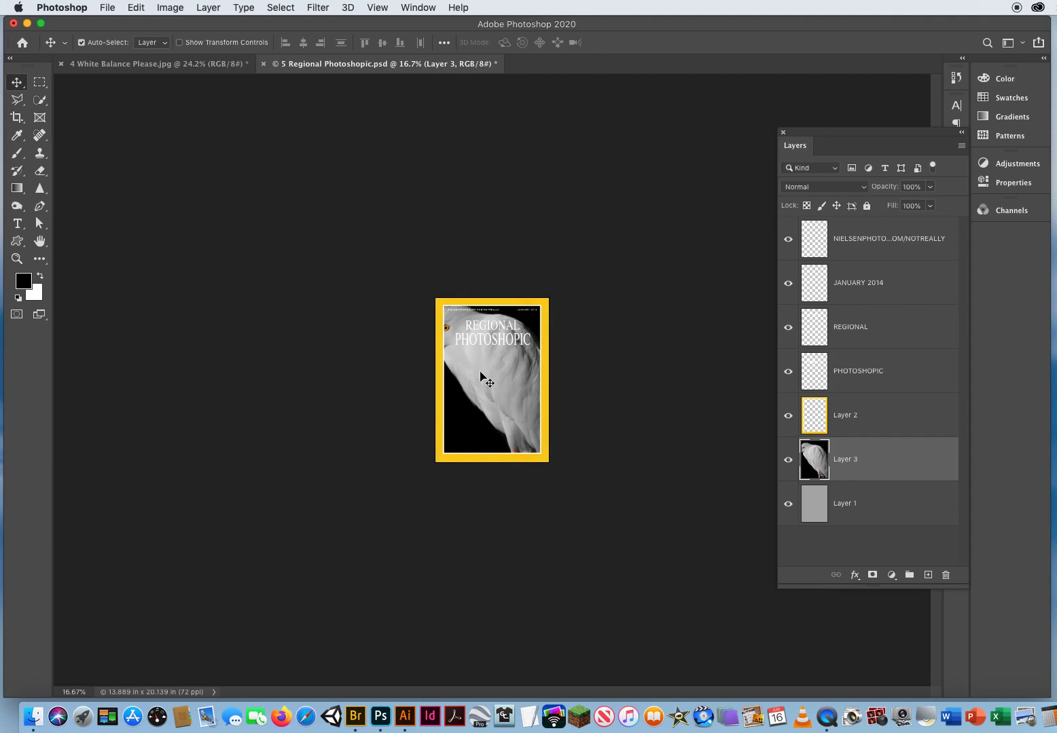
pyautogui.press('super')
pyautogui.press('super')
pyautogui.press('super')
# Step: Free Transform the egret to 40.07% scale and centre it inside the frame below the title
pyautogui.press('super+t')
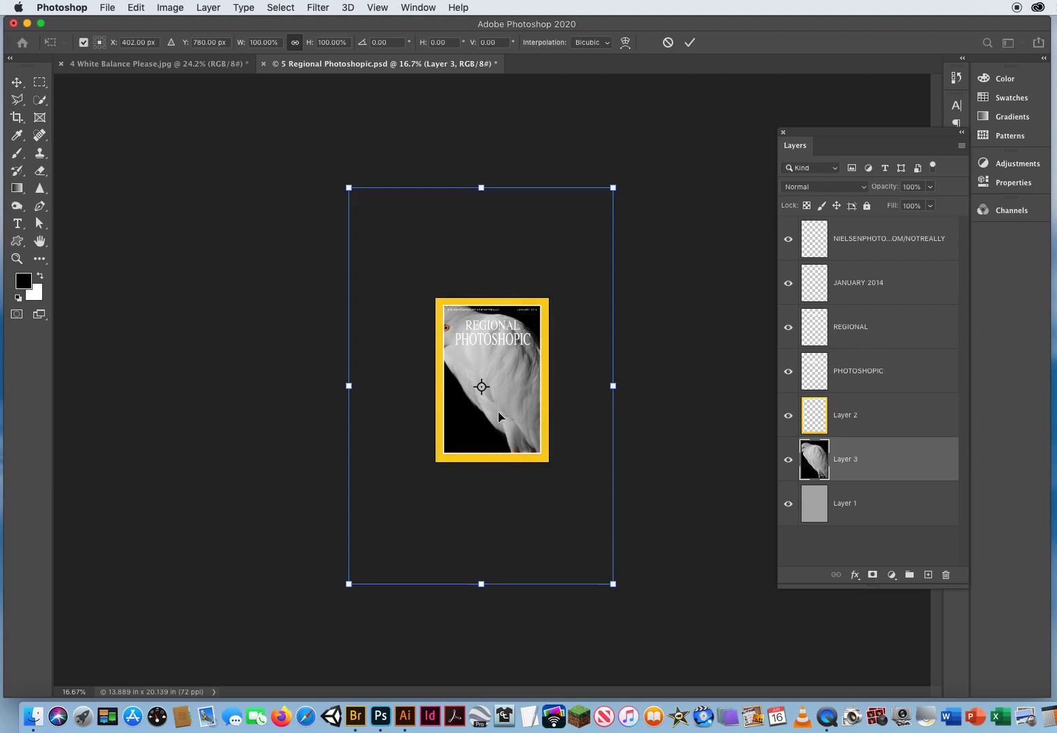
pyautogui.moveTo(500, 414); pyautogui.dragTo(509, 421)
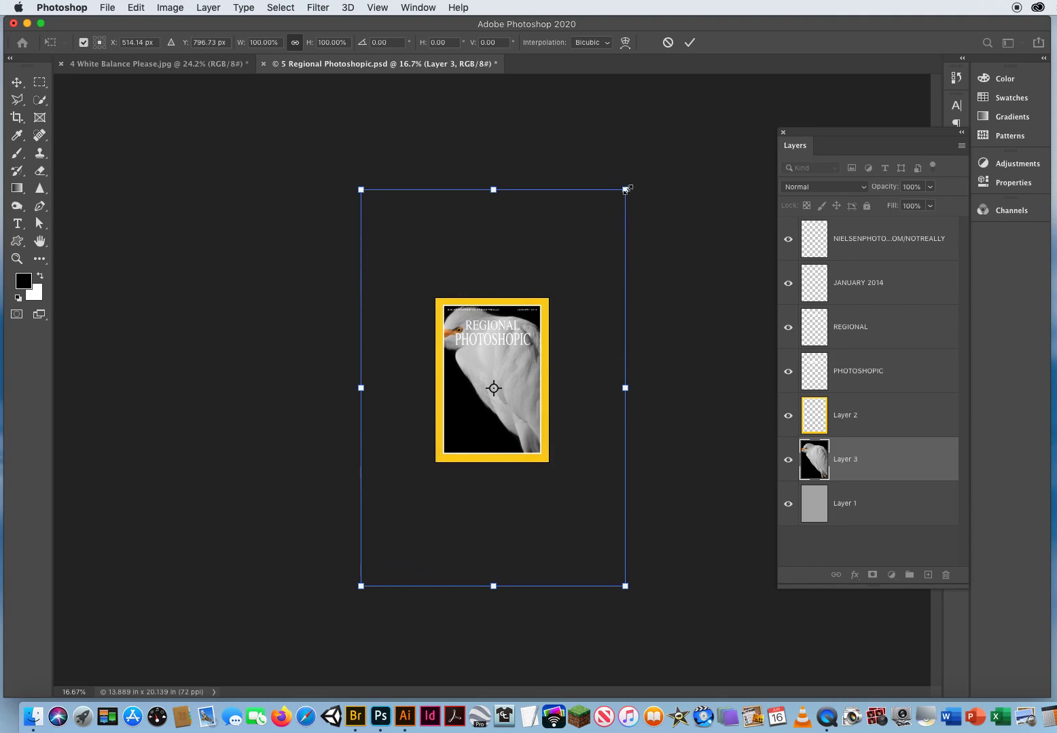
pyautogui.moveTo(626, 191); pyautogui.dragTo(548, 298)
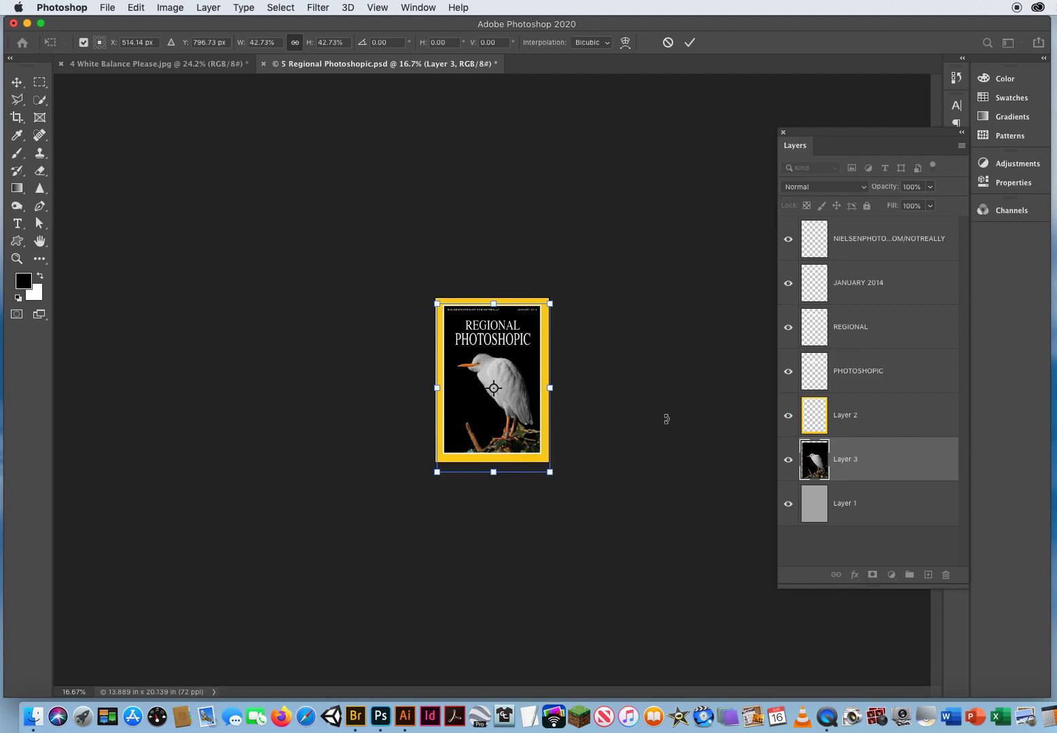
pyautogui.press('super+plus')
pyautogui.press('super+plus')
pyautogui.press('super+plus')
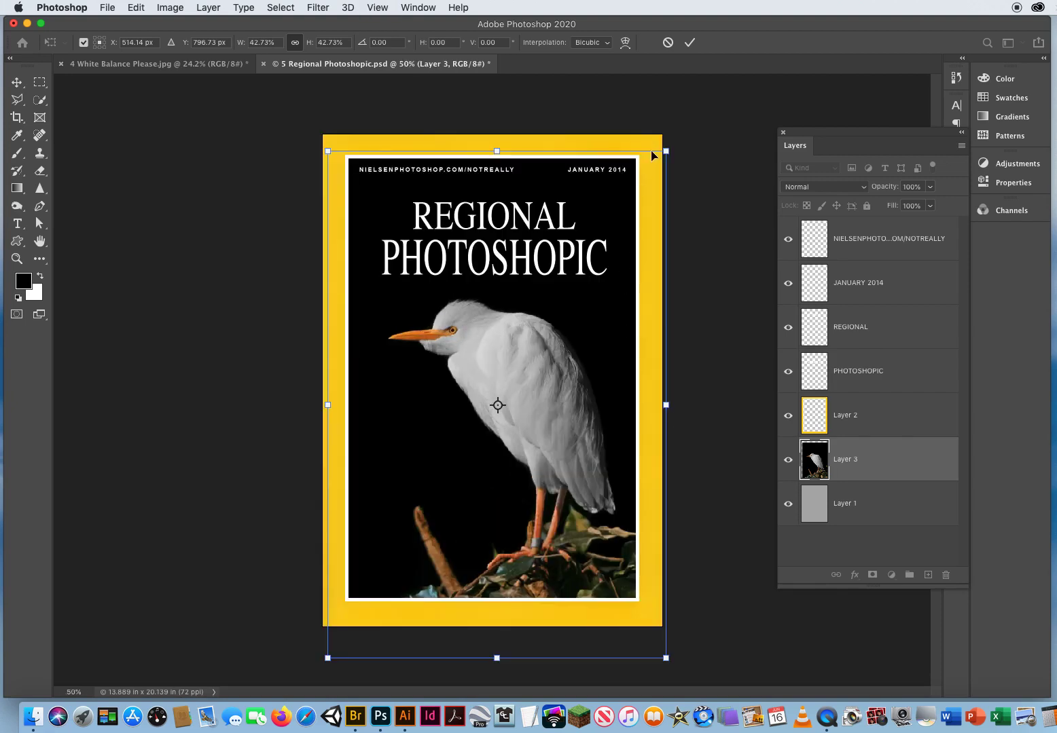
pyautogui.moveTo(487, 311); pyautogui.dragTo(477, 297)
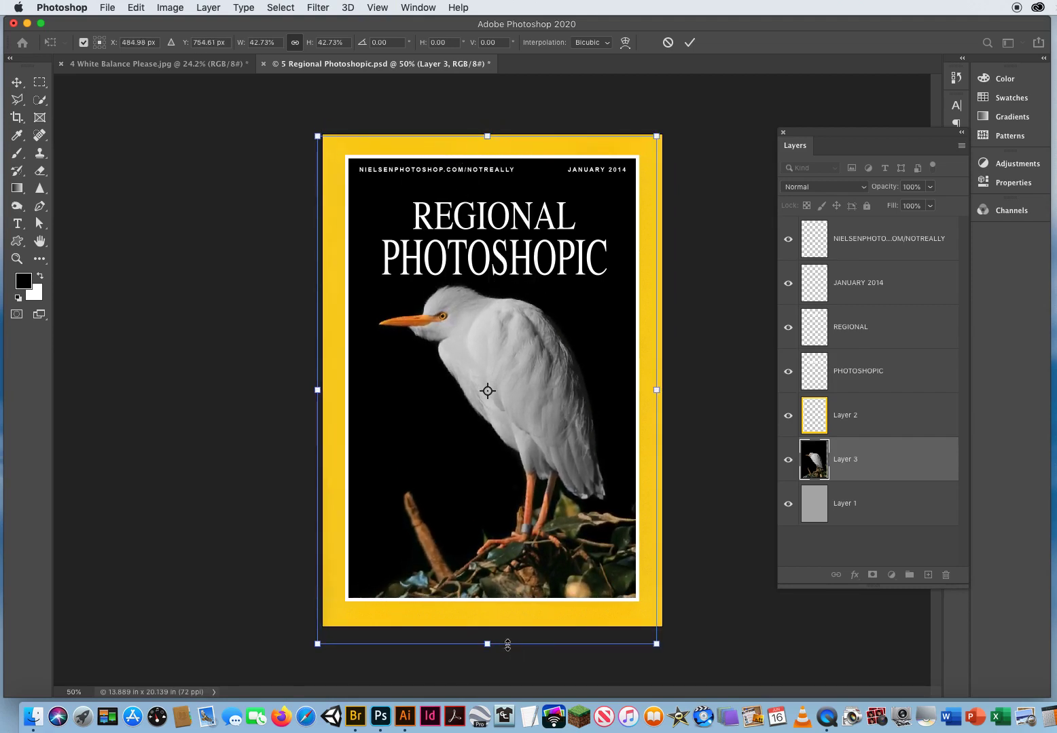
pyautogui.moveTo(656, 137); pyautogui.dragTo(645, 153)
pyautogui.moveTo(574, 350); pyautogui.dragTo(588, 349)
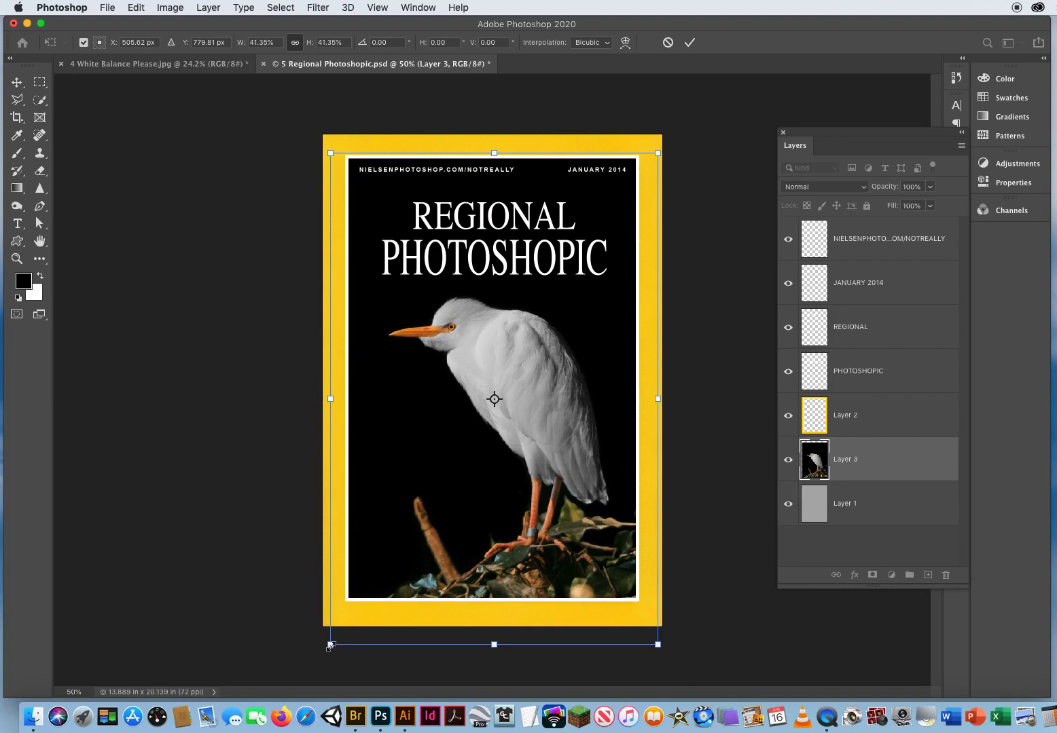
pyautogui.moveTo(331, 645); pyautogui.dragTo(340, 629)
pyautogui.moveTo(445, 539); pyautogui.dragTo(435, 536)
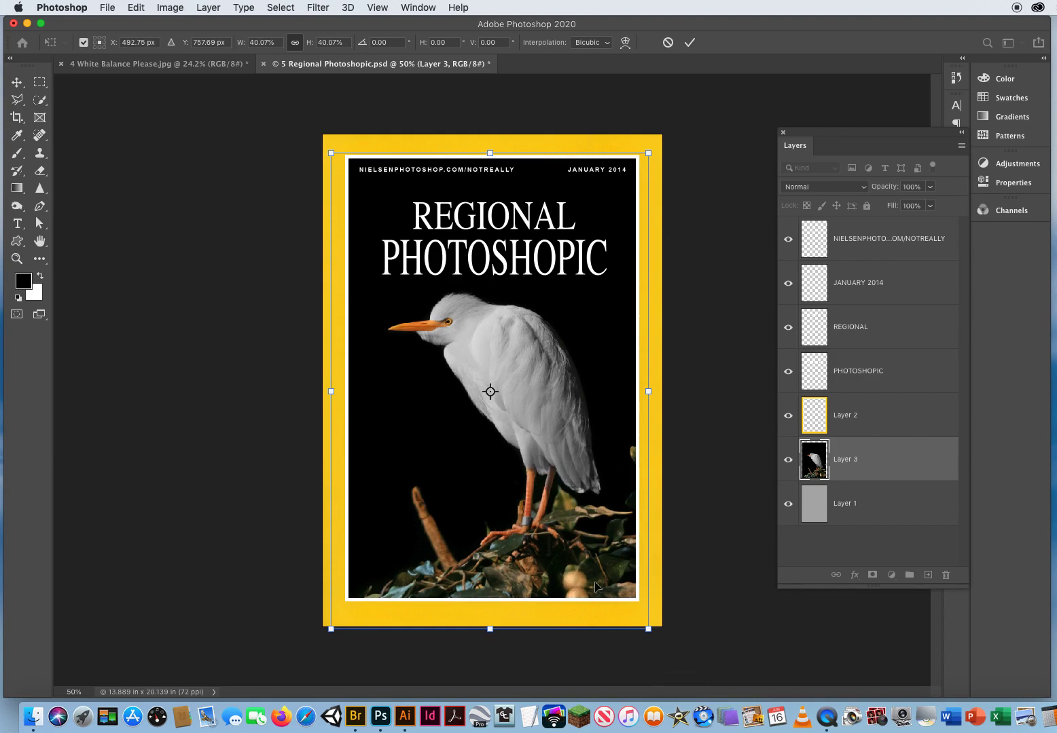
pyautogui.press('Return')
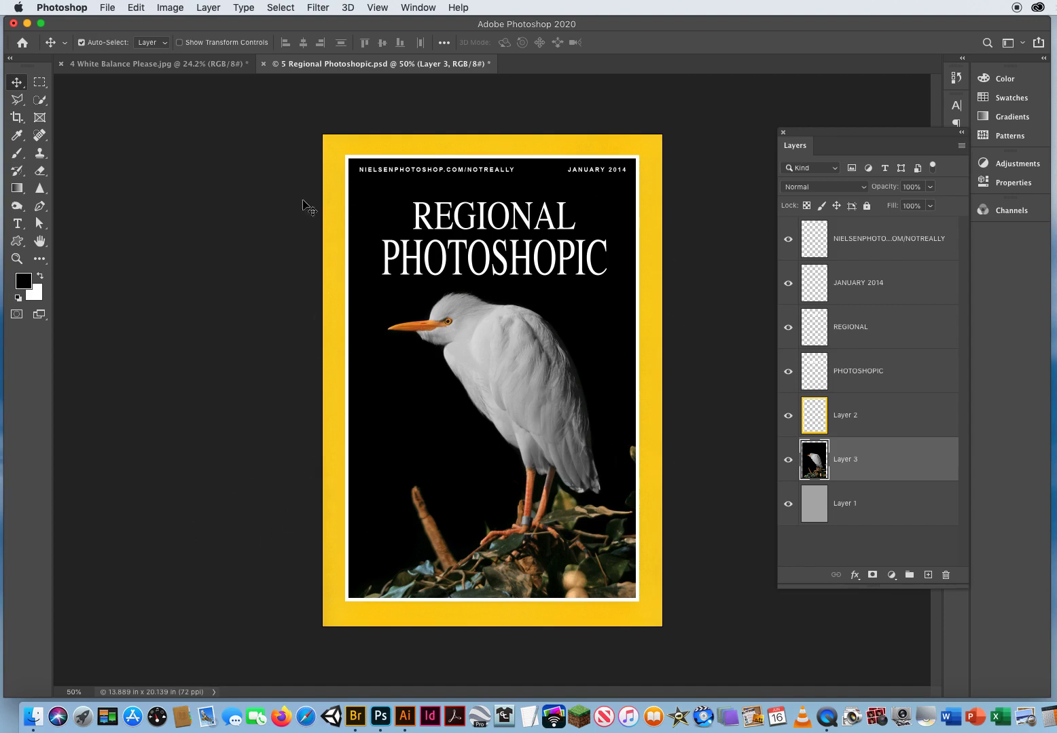
# Step: Close the White Balance Please egret document with Don't Save, keeping only the cover open
pyautogui.click(116, 66)
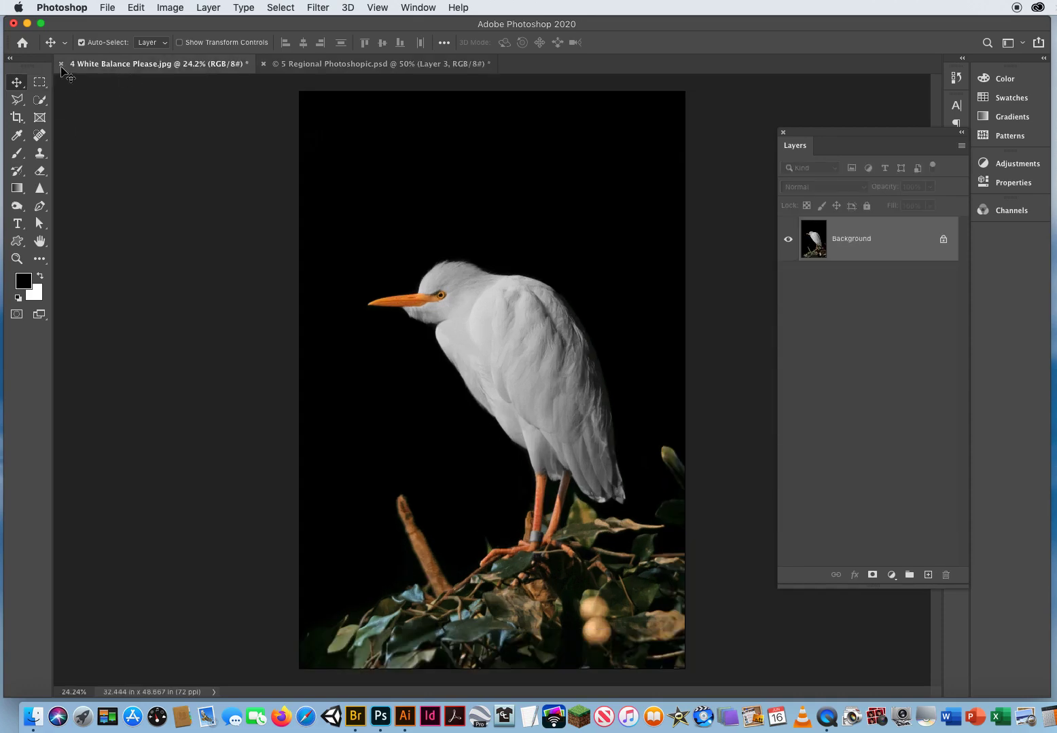
pyautogui.click(62, 65)
pyautogui.click(599, 246)
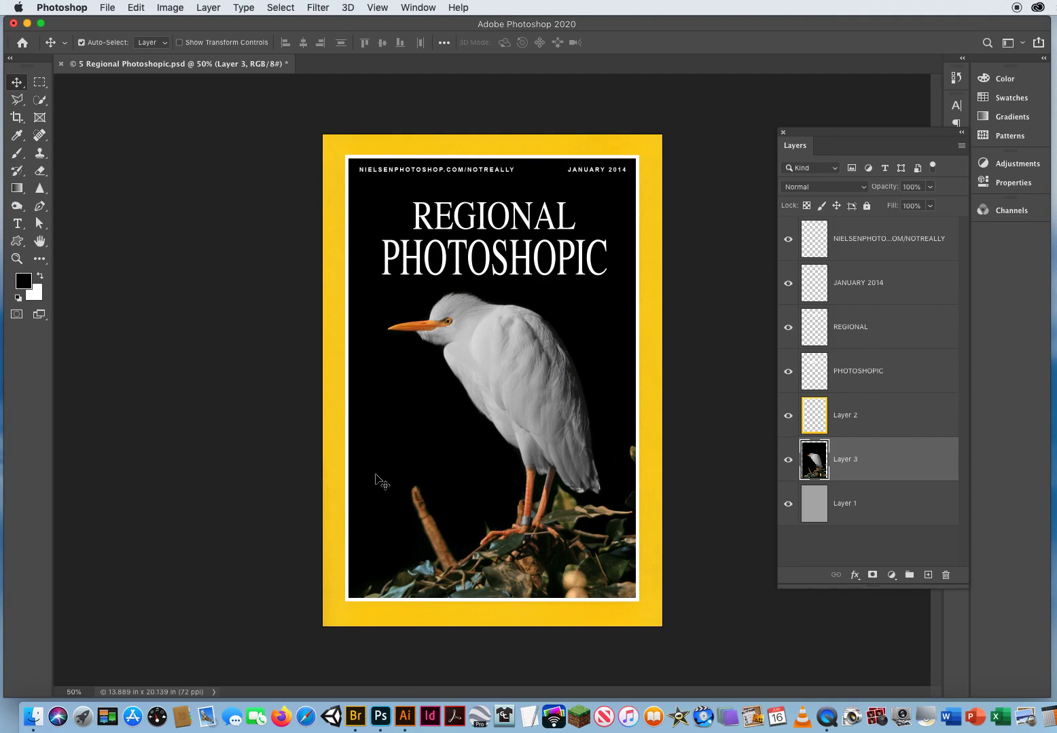
pyautogui.moveTo(834, 133); pyautogui.dragTo(762, 159)
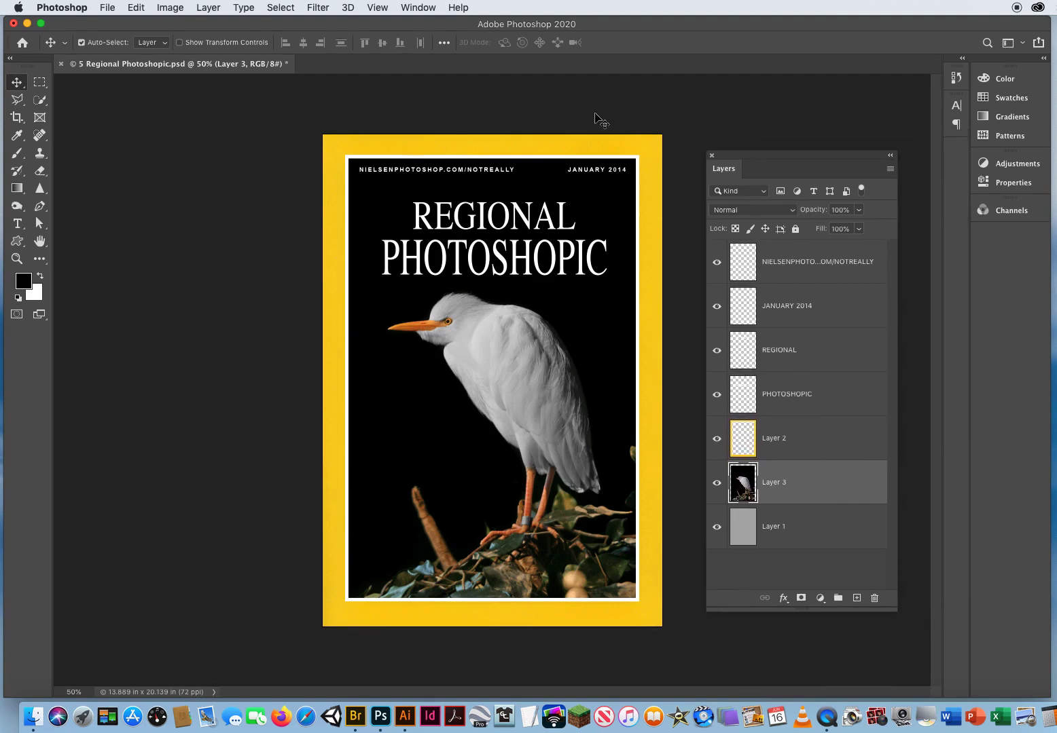